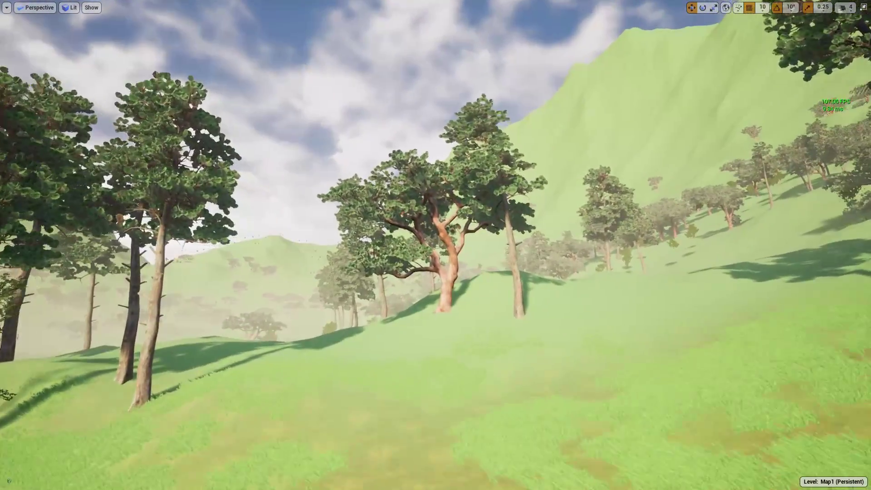
Examine up close where the large pine's trunk meets the landscape
key("w")
mouse_move(557, 159)
right_mouse_down()
mouse_move(557, 175)
mouse_move(557, 159)
right_mouse_up()
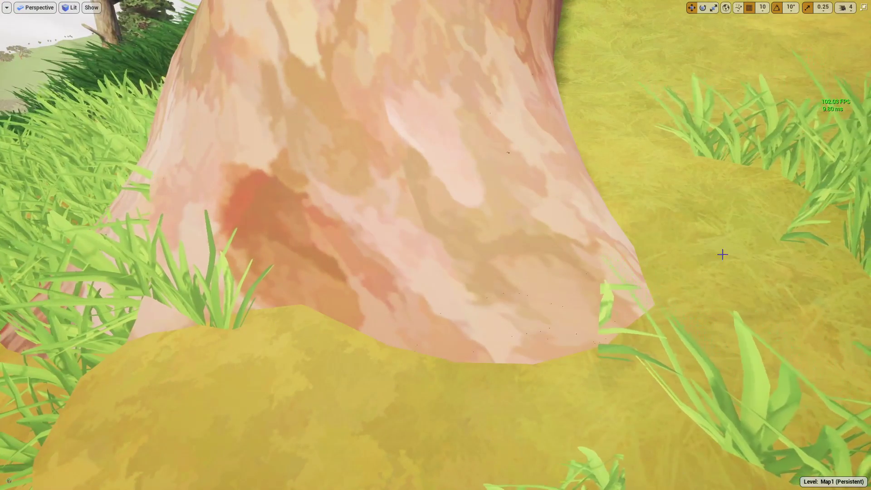
right_click_drag(573, 347, 481, 354)
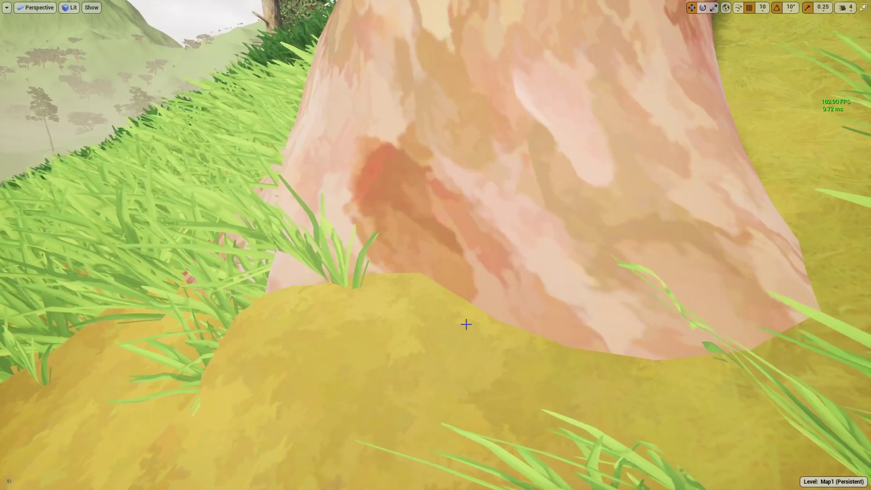
right_click_drag(466, 325, 517, 317)
key("s")
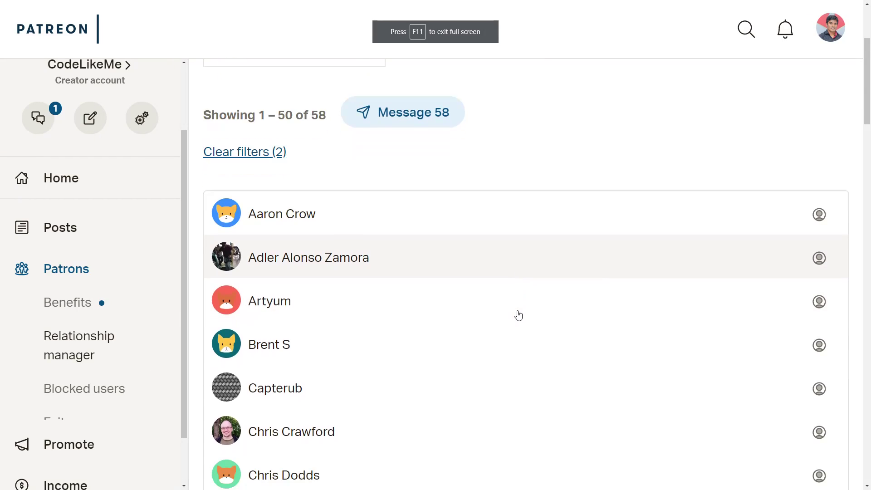
Switch to Patreon and browse both pages of the paid patrons list
scroll(519, 315, "down", 15)
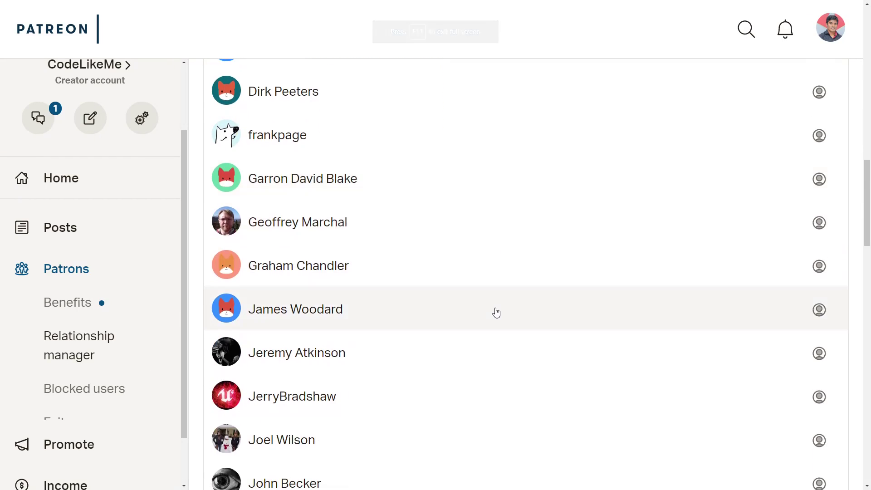
scroll(496, 312, "down", 17)
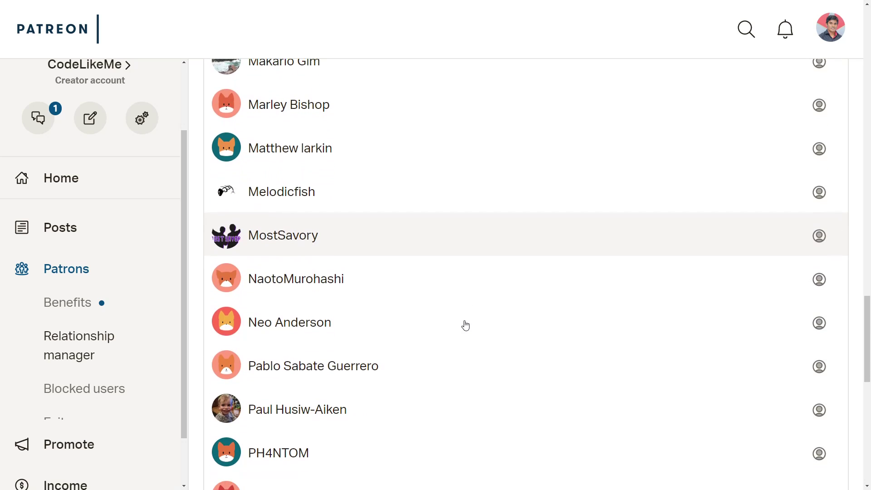
scroll(466, 325, "down", 12)
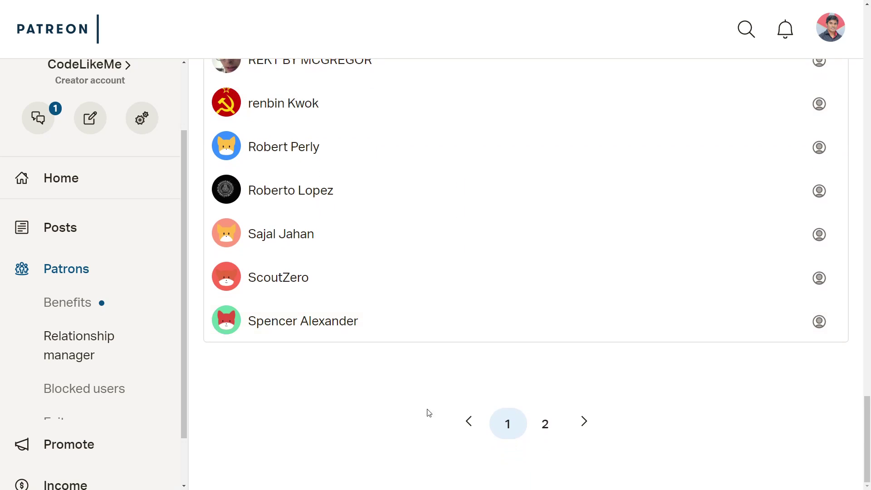
left_click(545, 425)
scroll(494, 327, "down", 3)
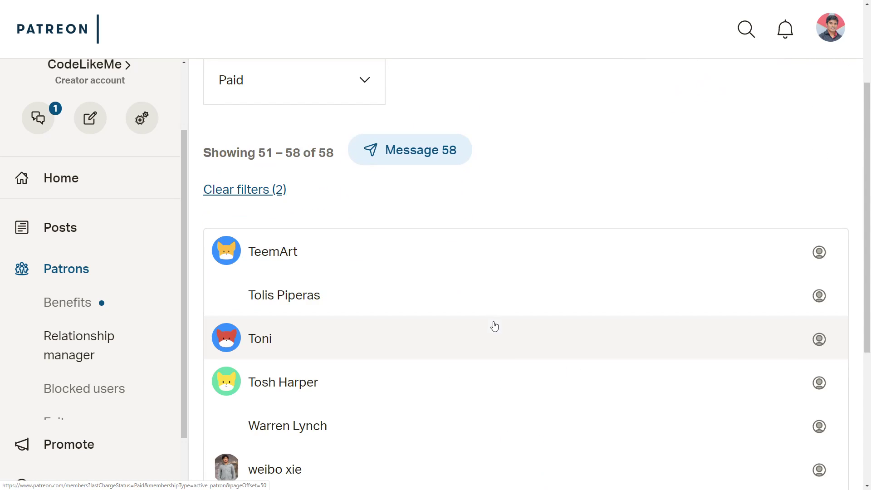
scroll(494, 325, "down", 5)
scroll(495, 325, "up", 2)
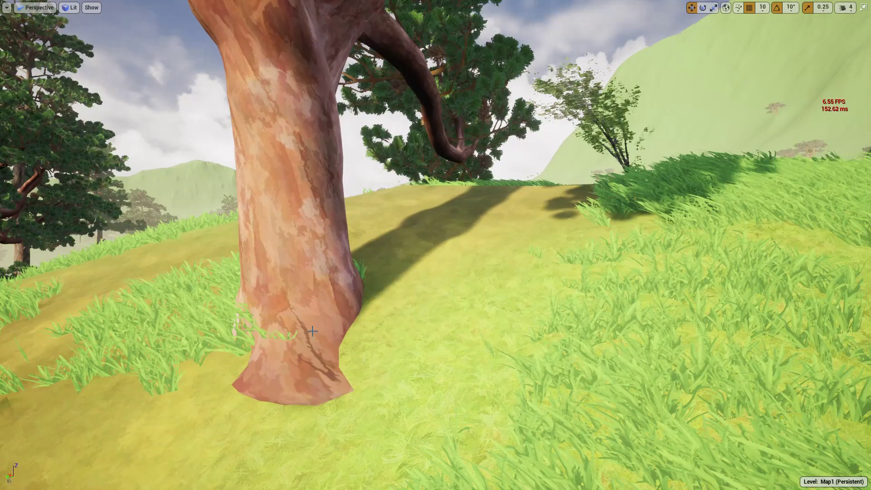
Return to Unreal Editor, leave the full-screen viewport and select the landscape beside the pine trunk
right_click_drag(313, 331, 322, 341)
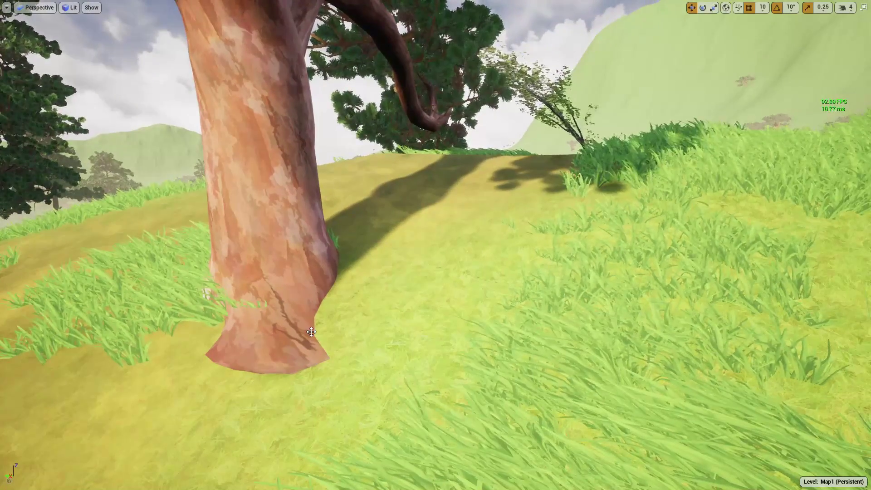
key("F11")
left_click(327, 337)
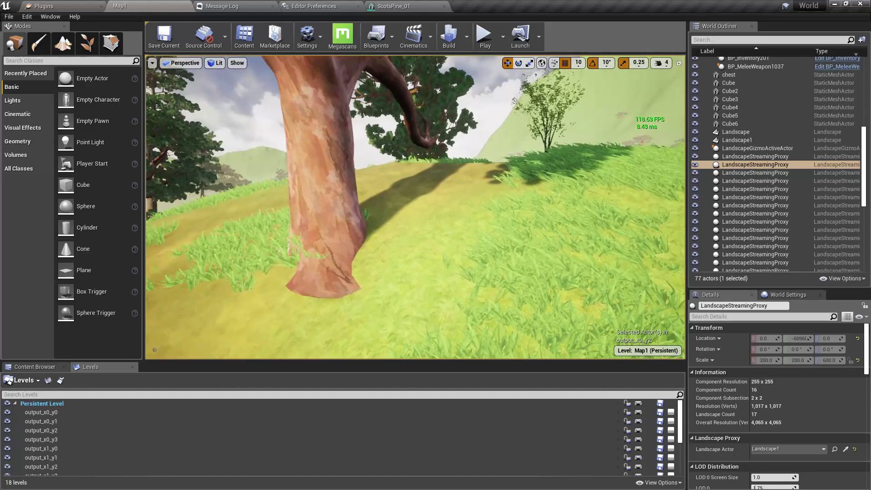
From the ScotsPine_01 mesh, open its Element 0 branches material instance and that instance's parent material M_Bark_Rective
left_click(400, 6)
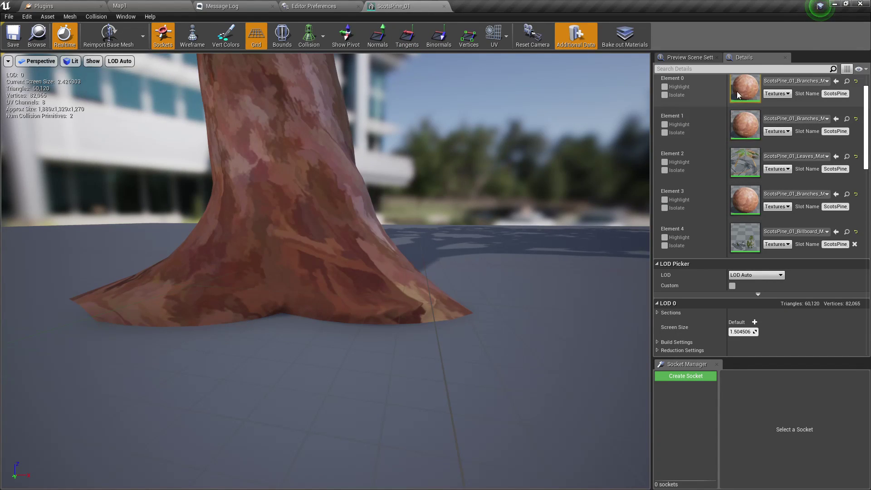
double_click(737, 89)
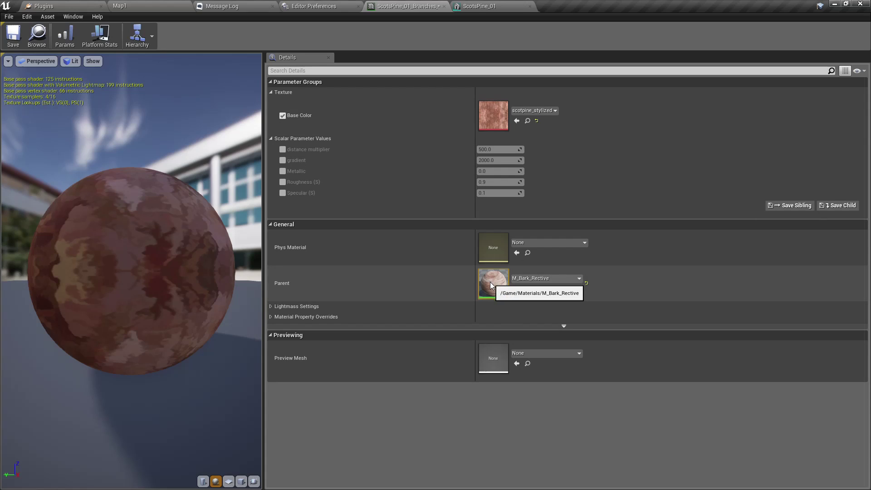
double_click(491, 284)
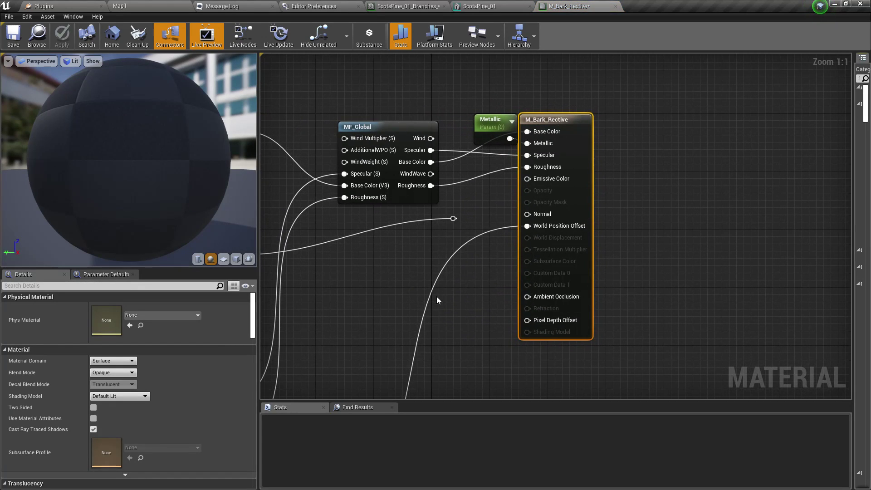
right_click_drag(437, 298, 542, 170)
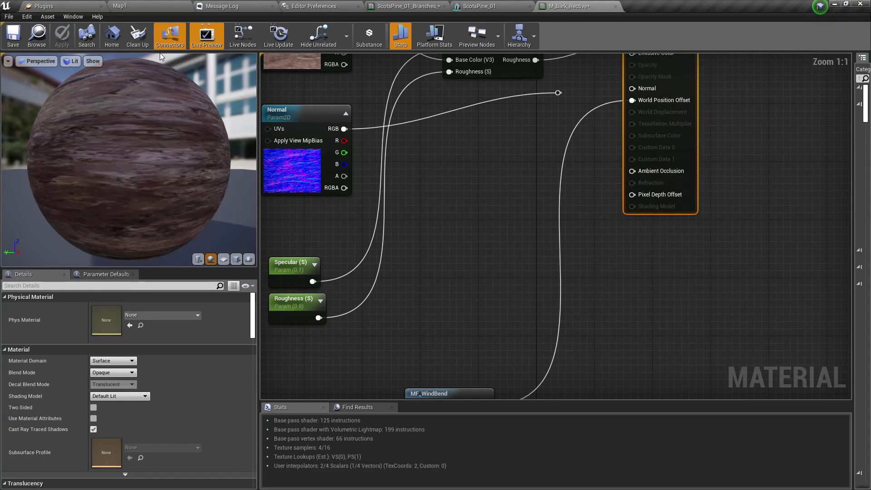
Go back to the Map1 level and inspect the hard edge between the trunk base and the ground
left_click(189, 4)
right_click_drag(472, 320, 470, 323)
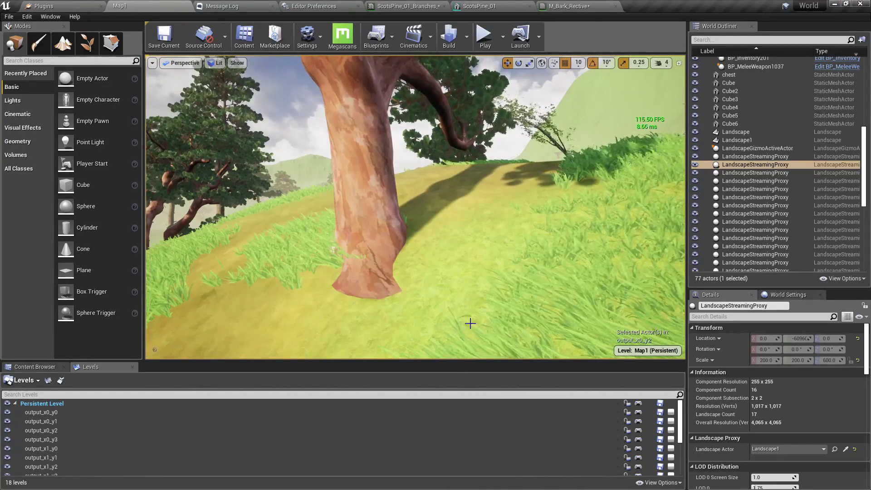
scroll(470, 323, "up", 3)
scroll(470, 323, "down", 3)
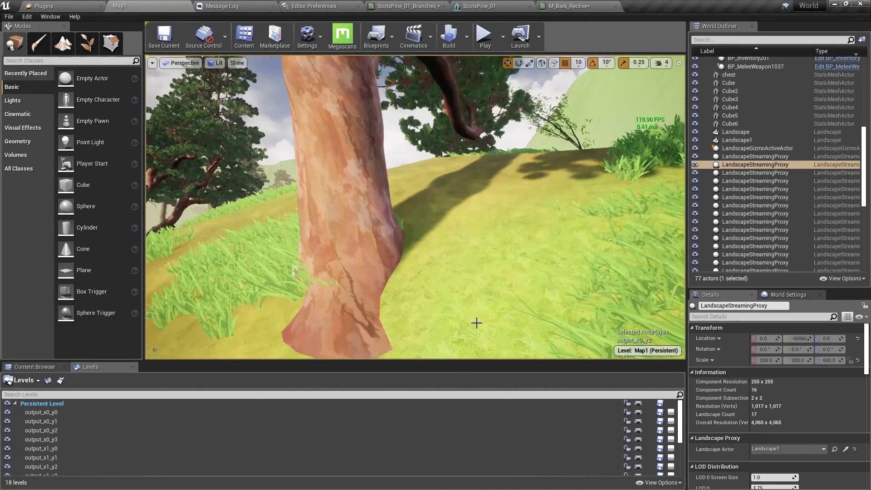
Promote the Pixel Depth Offset input of the M_Bark_Rective material to a parameter
left_click(555, 5)
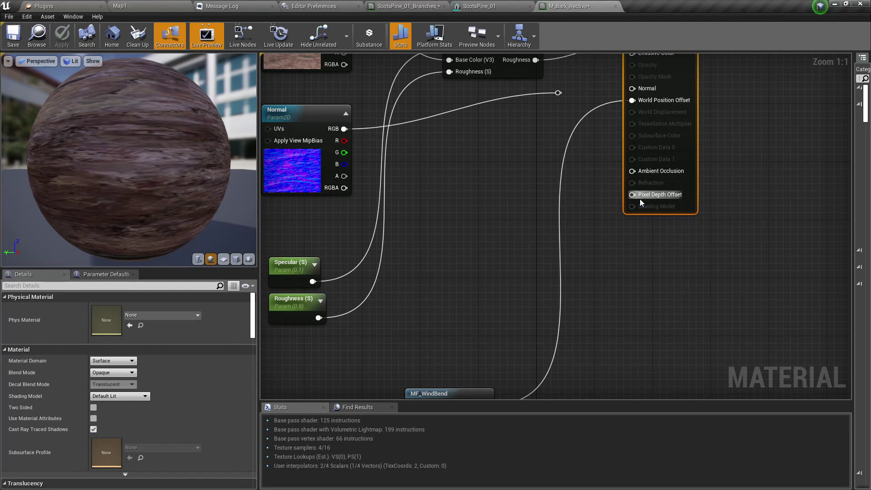
right_click_drag(575, 204, 542, 245)
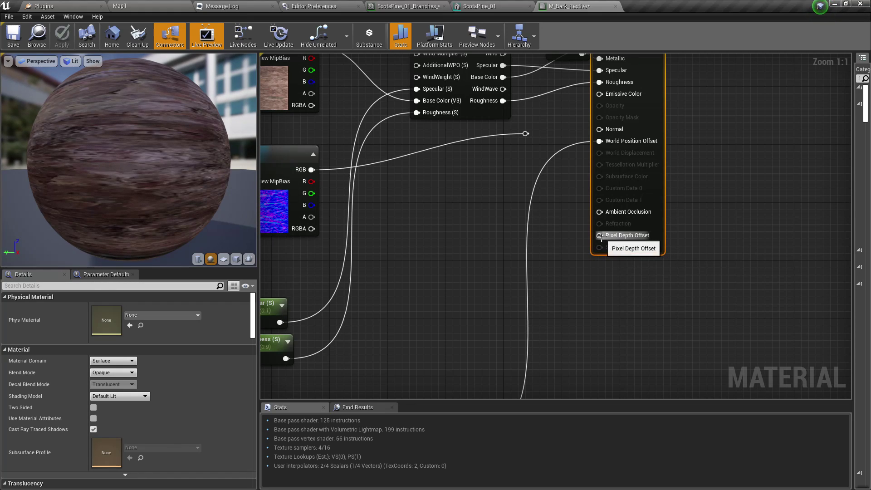
right_click(601, 236)
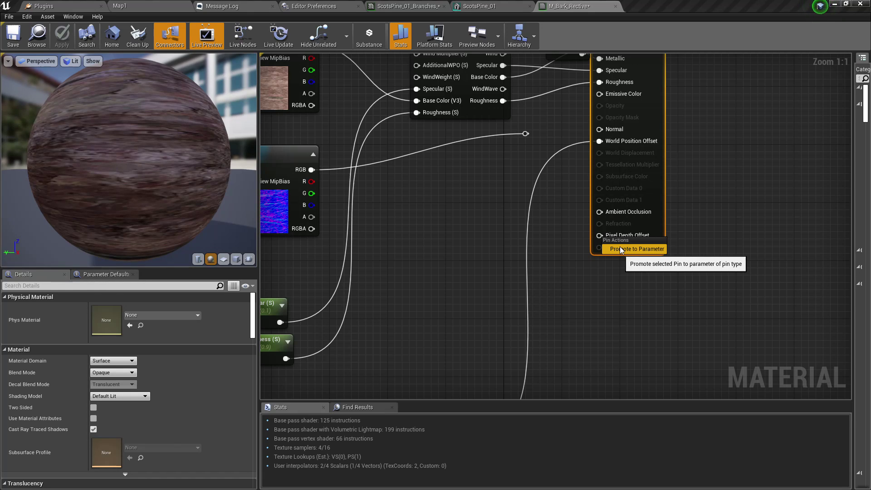
left_click(620, 249)
Move the Pixel Depth Offset parameter node beside its input on the material output node and apply the material
right_click_drag(548, 229, 554, 312)
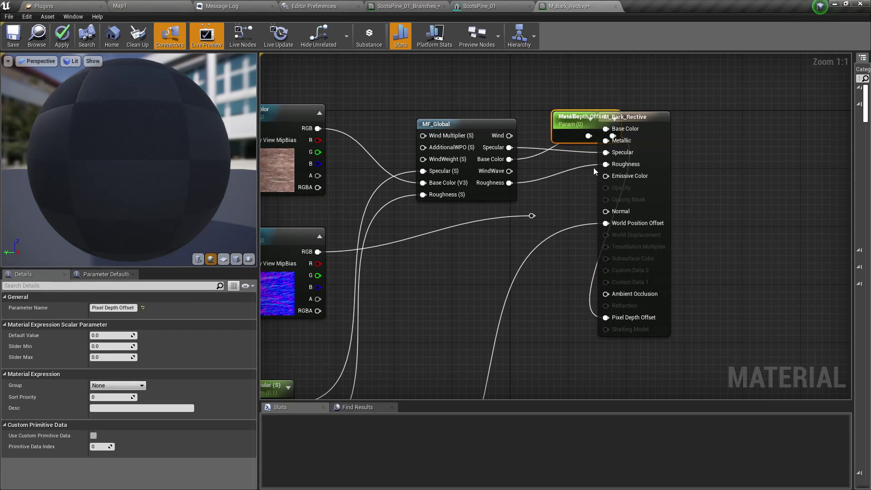
left_click_drag(563, 123, 496, 346)
right_click_drag(589, 369, 611, 284)
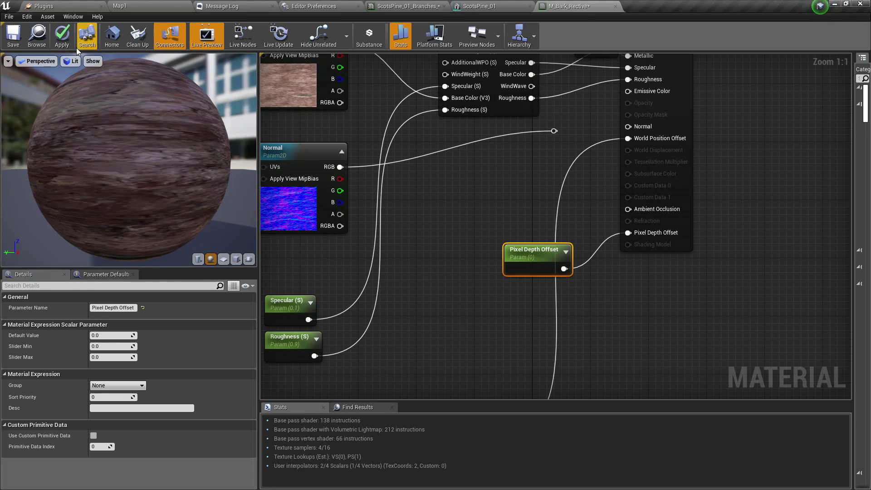
left_click(63, 41)
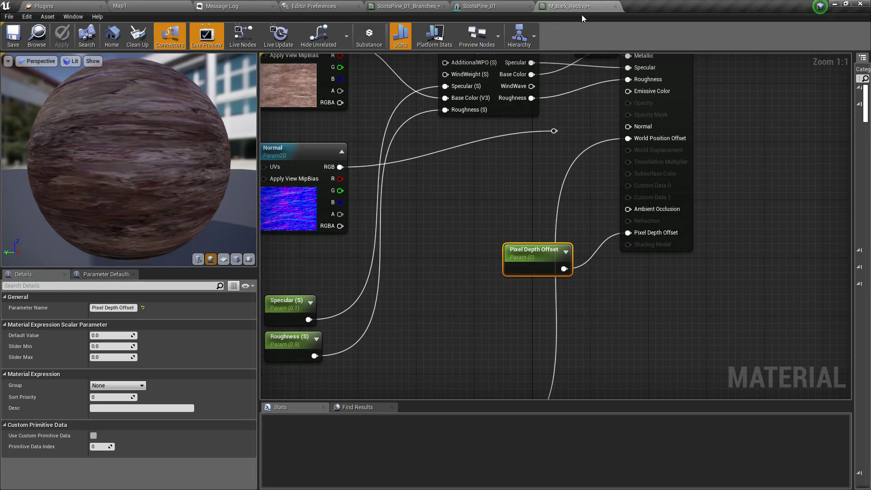
Undock the M_Bark_Rective editor into a floating window over the Map1 level, keeping the trunk base in view
left_click_drag(576, 6, 608, 195)
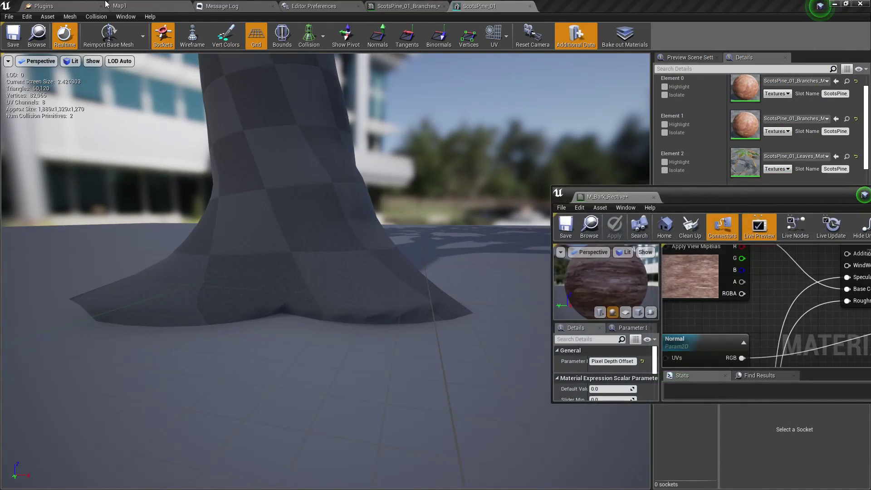
left_click(108, 5)
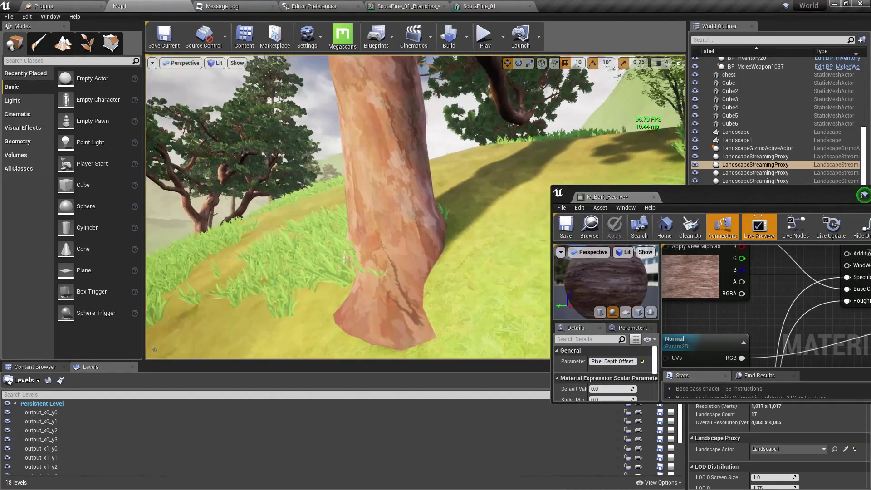
right_click_drag(408, 205, 431, 205)
right_click_drag(766, 325, 769, 265)
scroll(783, 311, "down", 4)
right_click_drag(422, 301, 431, 299)
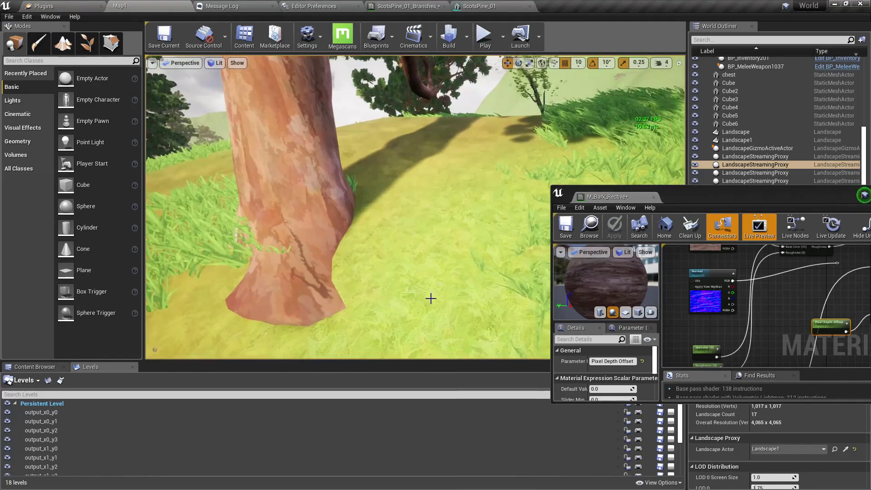
Try default values of about 1.37 and about -1.45 for the Pixel Depth Offset parameter
right_click_drag(837, 326, 740, 304)
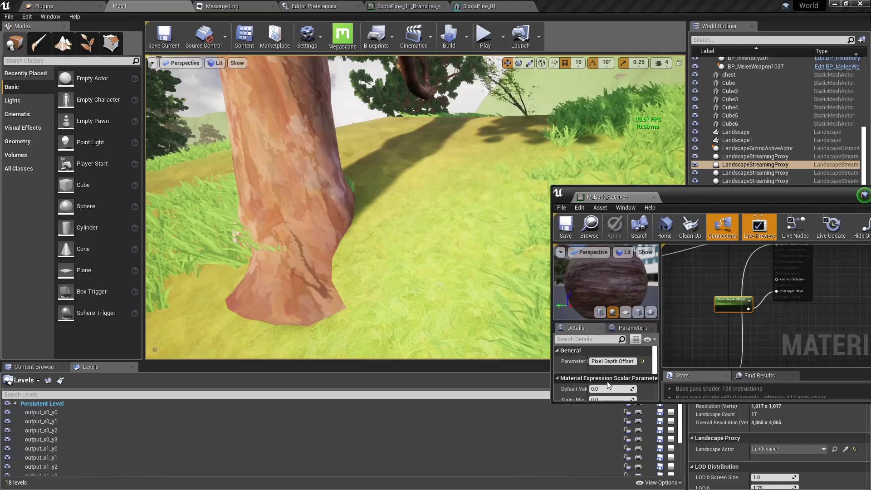
scroll(609, 384, "down", 1)
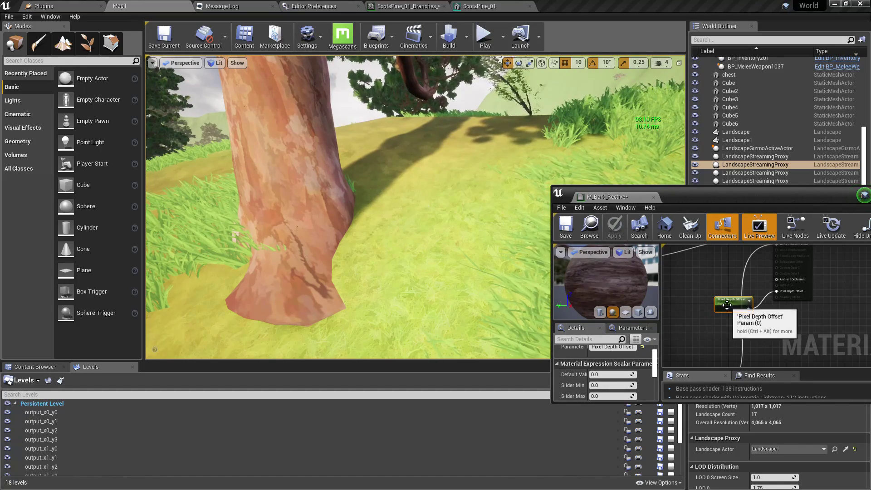
mouse_move(606, 375)
left_mouse_down()
mouse_move(668, 374)
mouse_move(626, 374)
left_mouse_up()
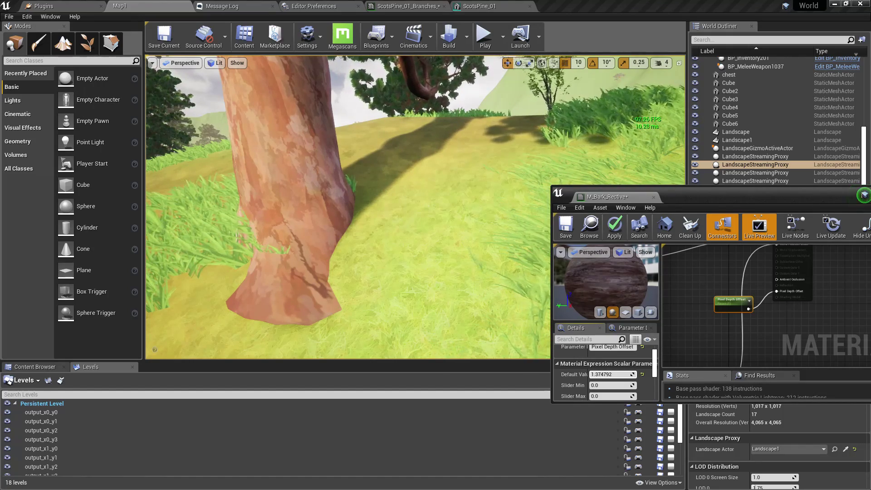
mouse_move(628, 375)
left_mouse_down()
mouse_move(645, 374)
mouse_move(625, 374)
left_mouse_up()
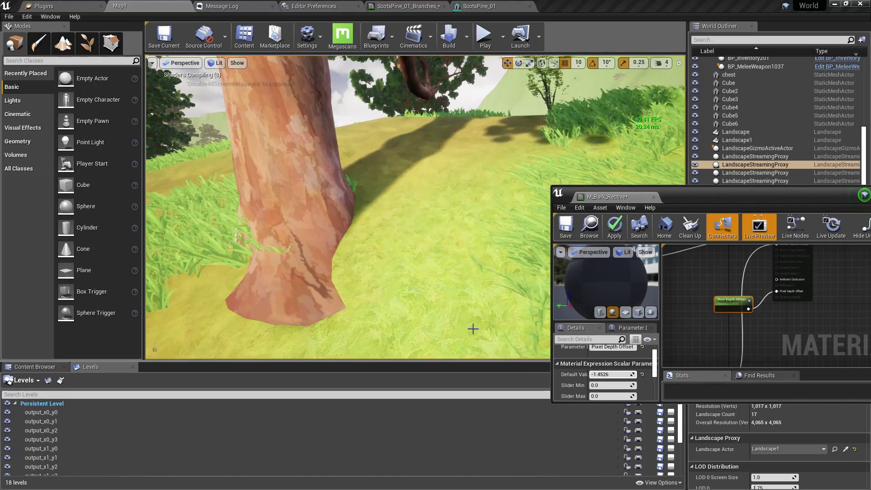
Inspect the trunk base in the level up close and from several angles to judge the depth offset
scroll(385, 289, "up", 2)
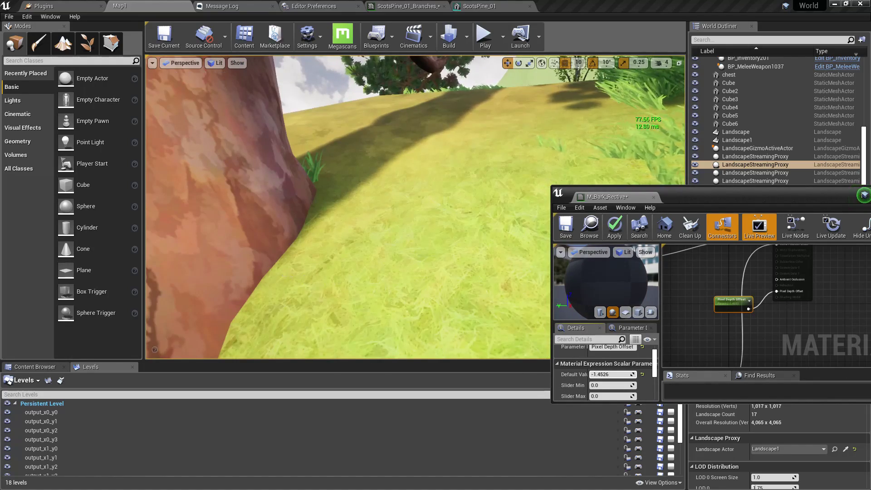
right_click_drag(303, 237, 267, 260)
right_click_drag(312, 281, 314, 318)
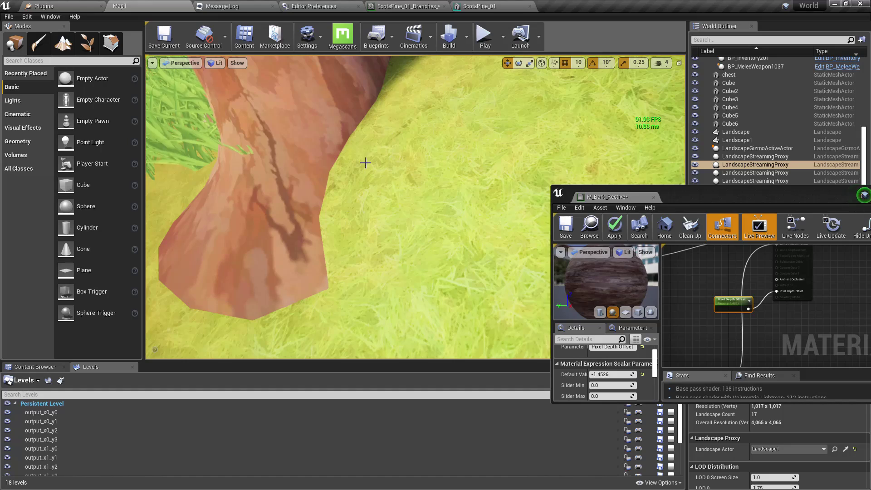
right_click_drag(372, 164, 377, 148)
scroll(372, 164, "down", 3)
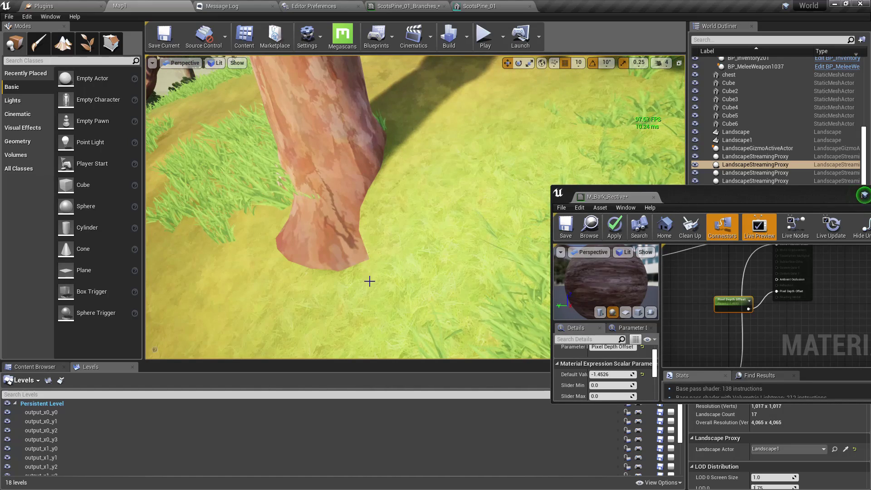
left_click_drag(365, 277, 378, 291)
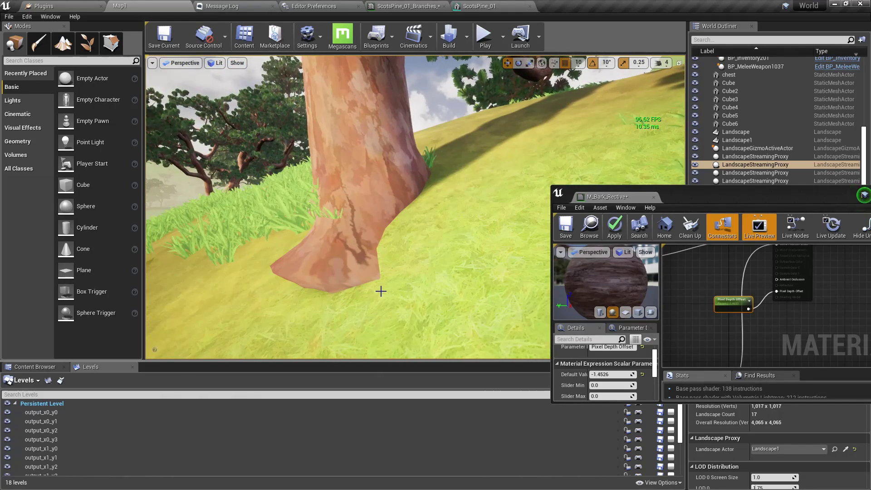
Bring the Pixel Depth Offset node into close view and move the floating material editor higher over the level
right_click_drag(797, 313, 793, 334)
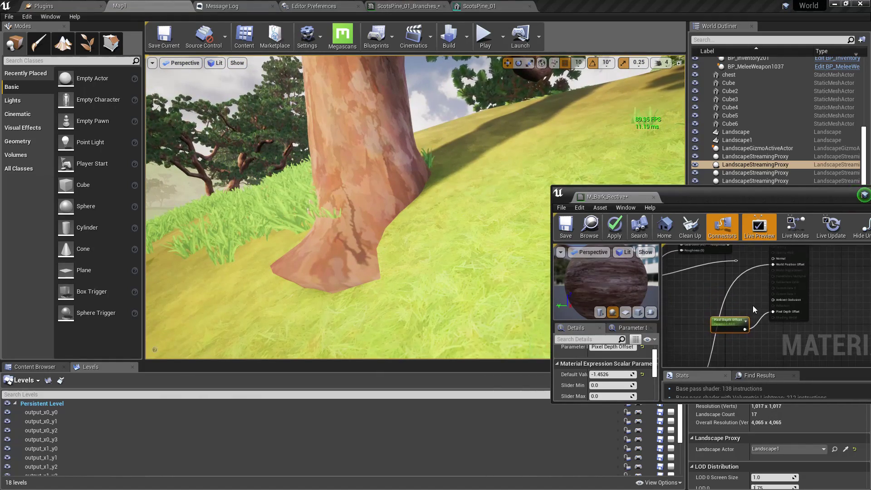
scroll(753, 306, "up", 3)
right_click_drag(752, 306, 777, 260)
mouse_move(736, 317)
right_mouse_down()
mouse_move(776, 354)
mouse_move(735, 322)
right_mouse_up()
left_click_drag(706, 193, 657, 102)
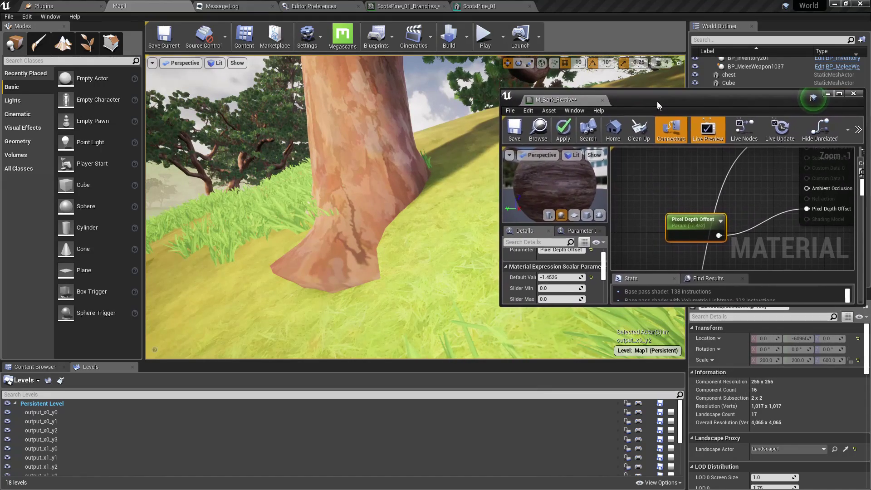
Dock the M_Bark_Rective editor back into the main window and shift the Pixel Depth Offset node away from the material output
left_click_drag(563, 100, 571, 6)
right_click_drag(456, 177, 564, 239)
left_click_drag(449, 188, 404, 194)
Add a DitherTemporalAA node to the material graph and arrange it just above the Pixel Depth Offset parameter
right_click(465, 246)
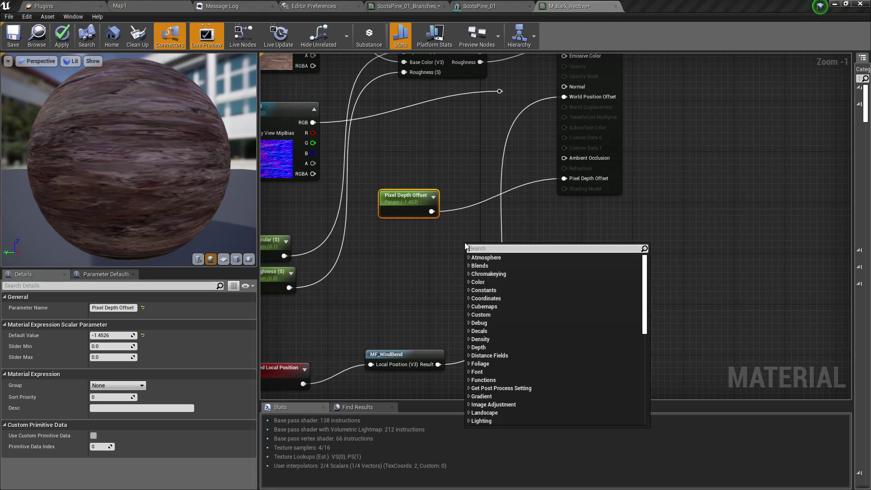
type("tempora")
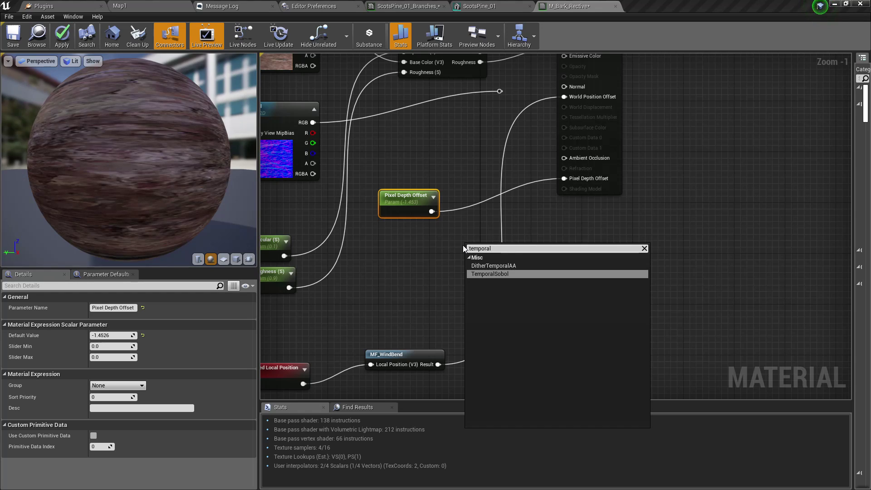
type("l")
key("Return")
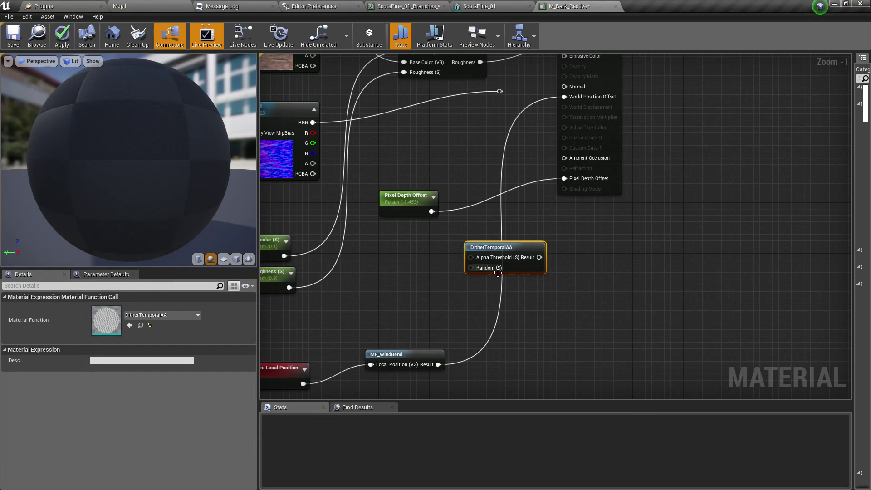
left_click_drag(504, 262, 462, 165)
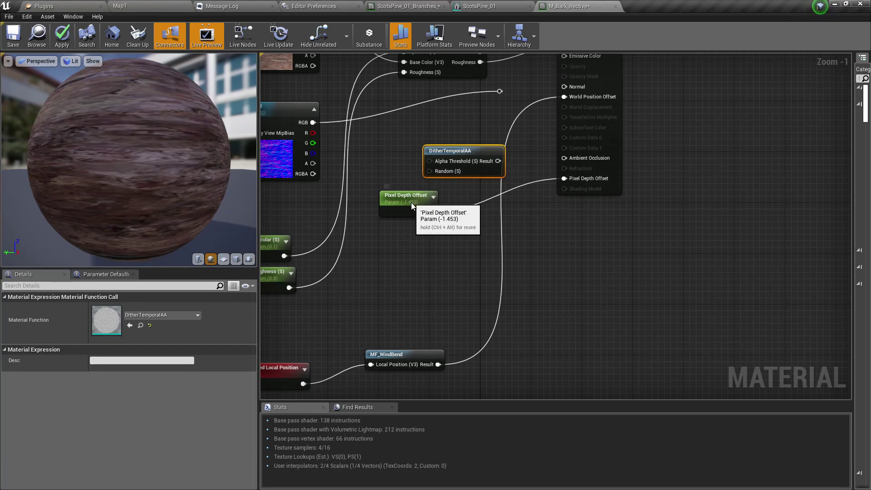
left_click_drag(411, 202, 461, 239)
left_click_drag(450, 154, 438, 192)
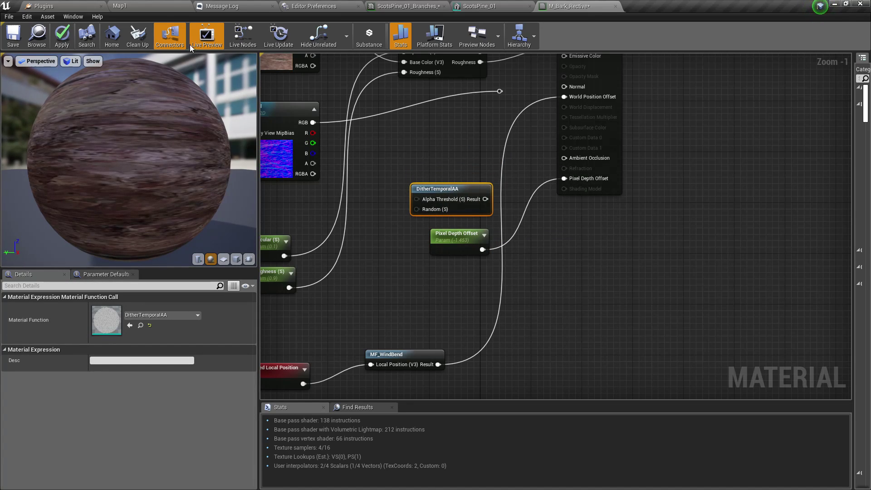
Fly over the Map1 level, partly in full screen, to examine the grassy landscape and pine trees
left_click(141, 6)
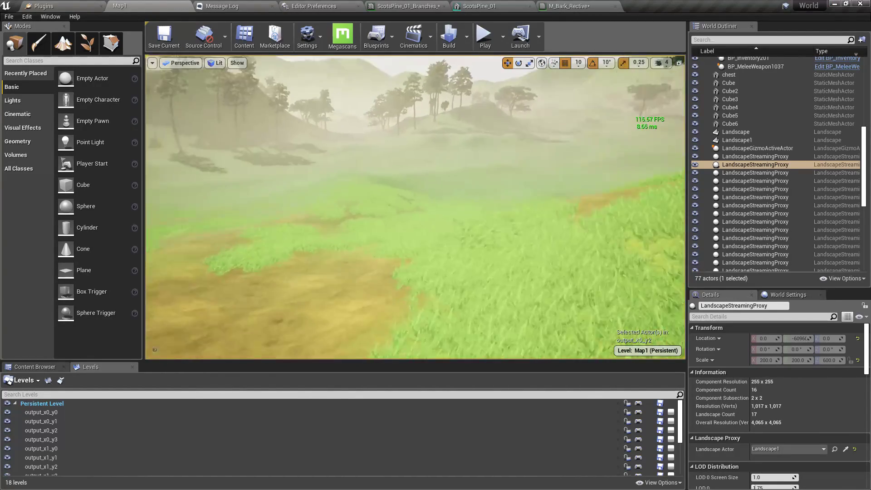
key("w")
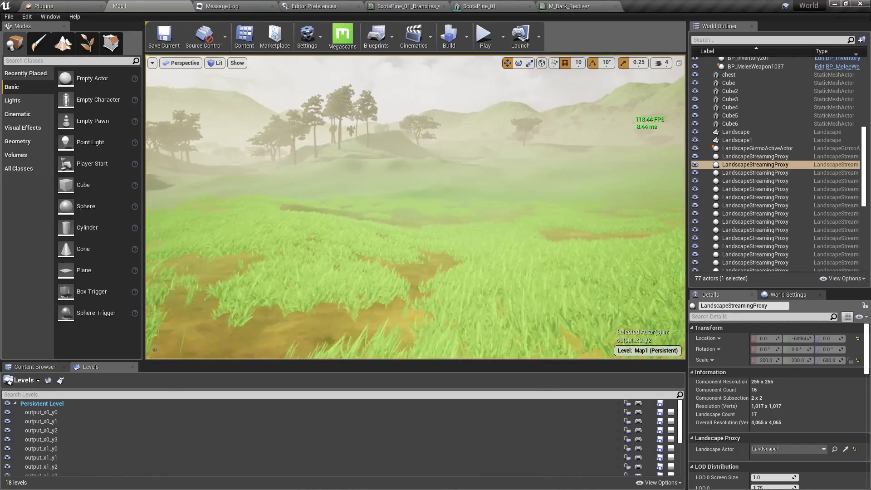
key("s")
right_click_drag(402, 206, 381, 196)
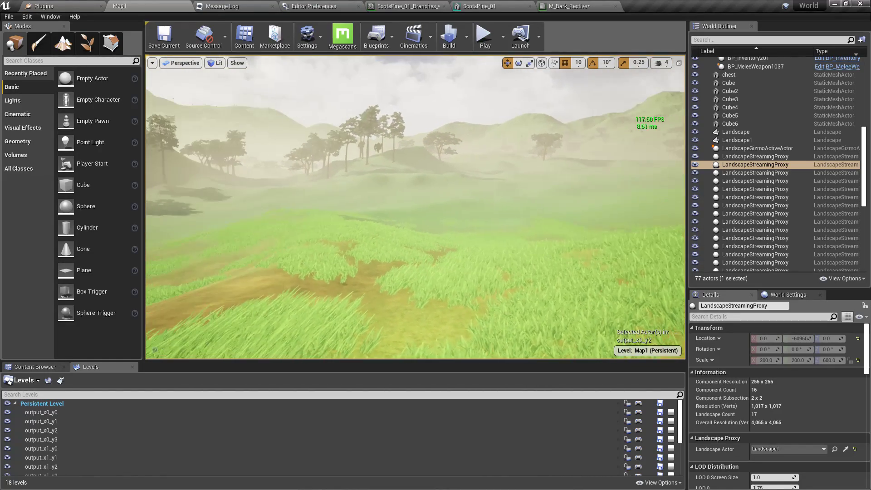
key("F11")
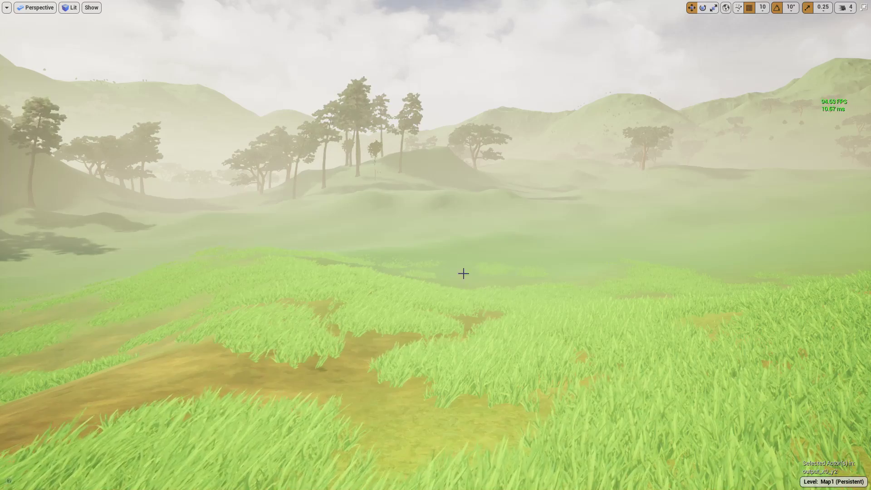
mouse_move(464, 274)
right_mouse_down()
mouse_move(488, 256)
mouse_move(486, 266)
mouse_move(501, 265)
mouse_move(454, 274)
right_mouse_up()
key("w")
key("w")
key("F11")
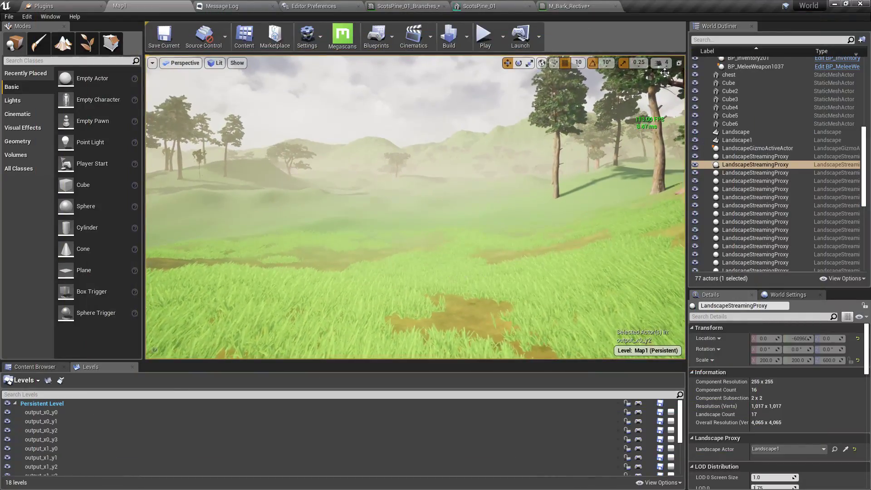
Look at the trunk base of the ScotsPine_01 mesh and return to the Map1 level
left_click(496, 5)
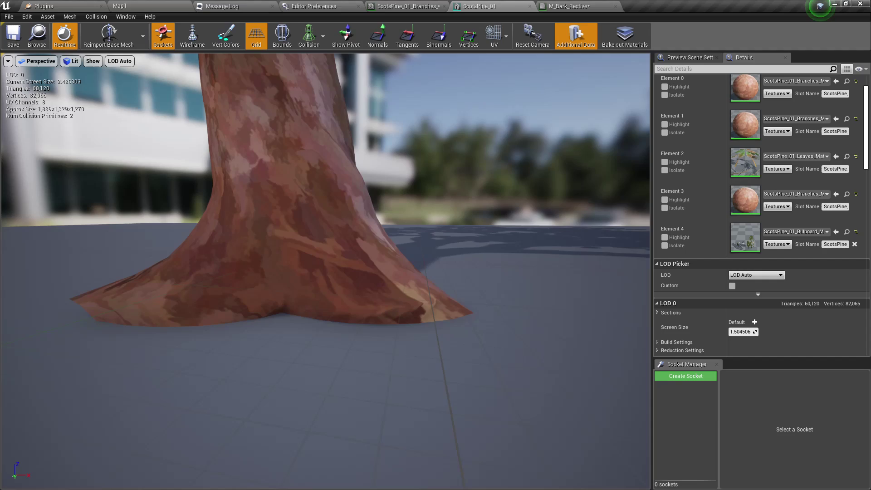
left_click(123, 6)
mouse_move(281, 273)
right_mouse_down()
mouse_move(266, 273)
mouse_move(282, 276)
right_mouse_up()
mouse_move(183, 292)
left_mouse_down()
mouse_move(182, 263)
mouse_move(182, 292)
left_mouse_up()
right_click_drag(182, 292, 182, 292)
In M_Bark_Rective, multiply the DitherTemporalAA result by the Pixel Depth Offset parameter and connect the product to the material's Pixel Depth Offset input
left_click(577, 6)
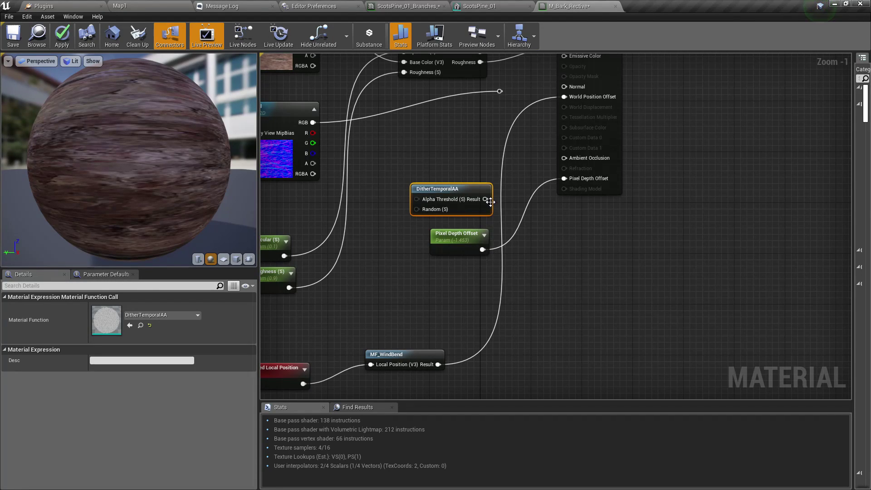
left_click_drag(486, 200, 519, 217)
type("*")
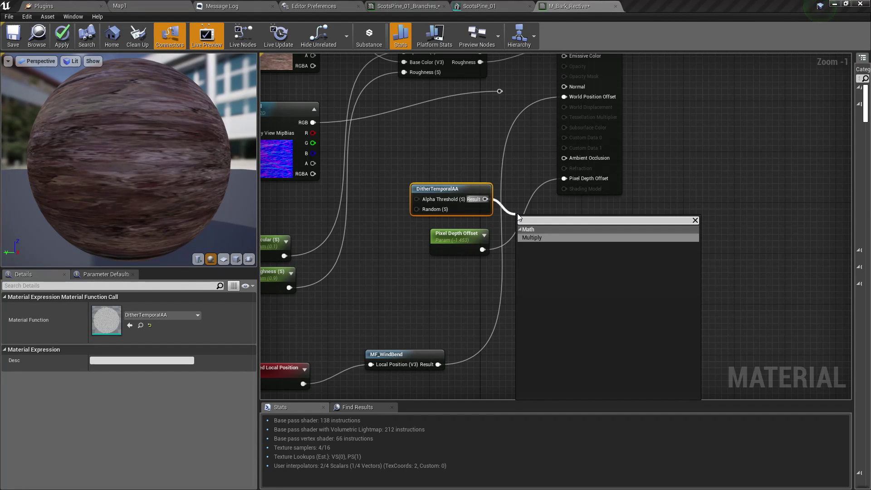
key("Return")
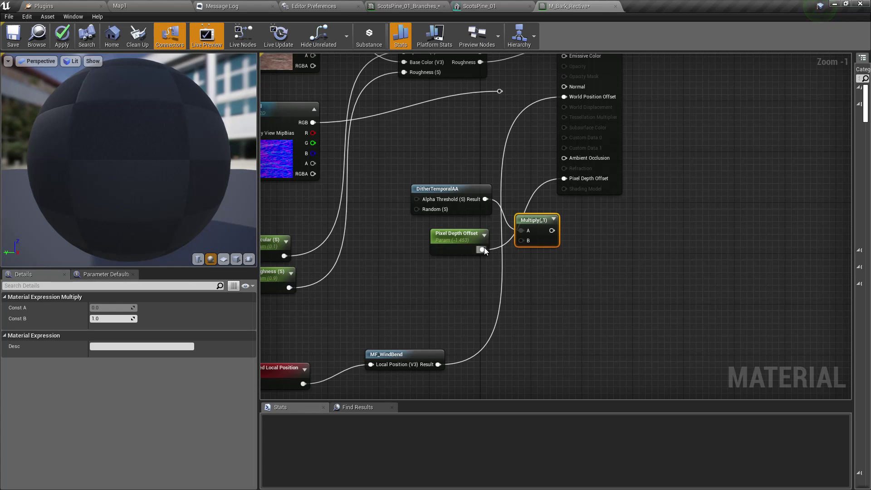
left_click_drag(482, 249, 554, 208)
left_click_drag(573, 178, 573, 179)
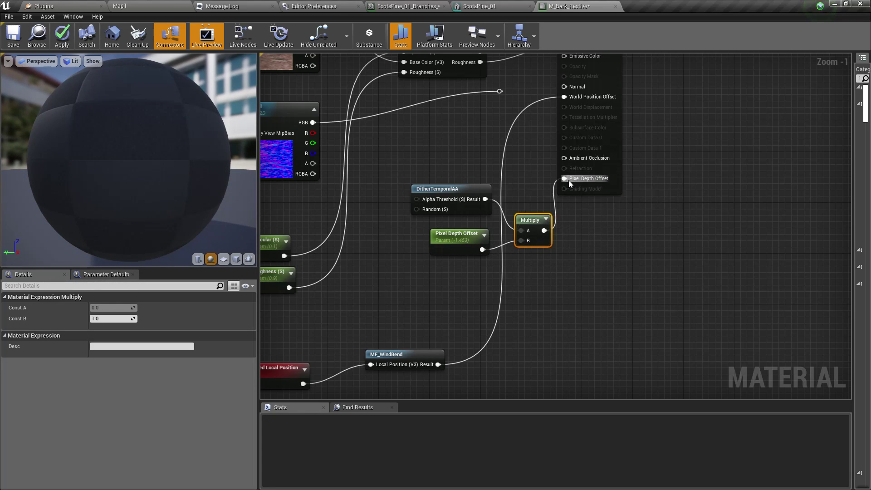
Space out the DitherTemporalAA, Pixel Depth Offset and Multiply nodes beside the material output and apply the material changes
left_click_drag(426, 213, 420, 236)
left_click_drag(529, 223, 515, 199)
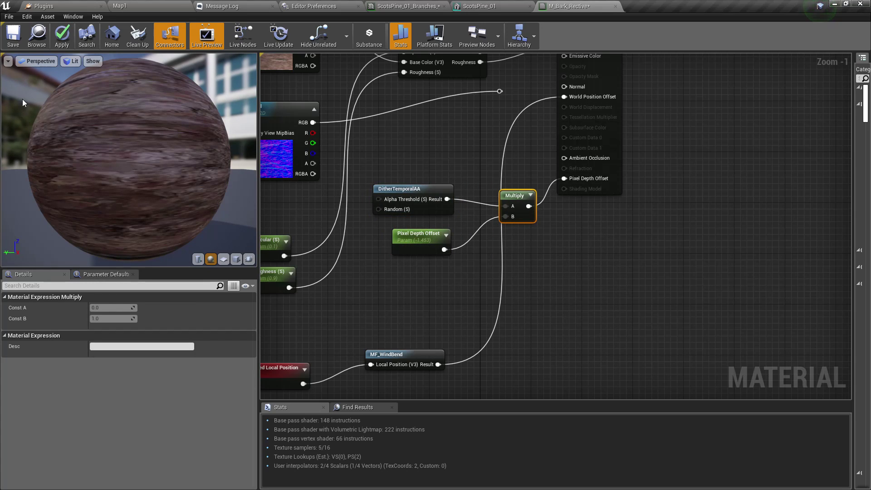
left_click(62, 37)
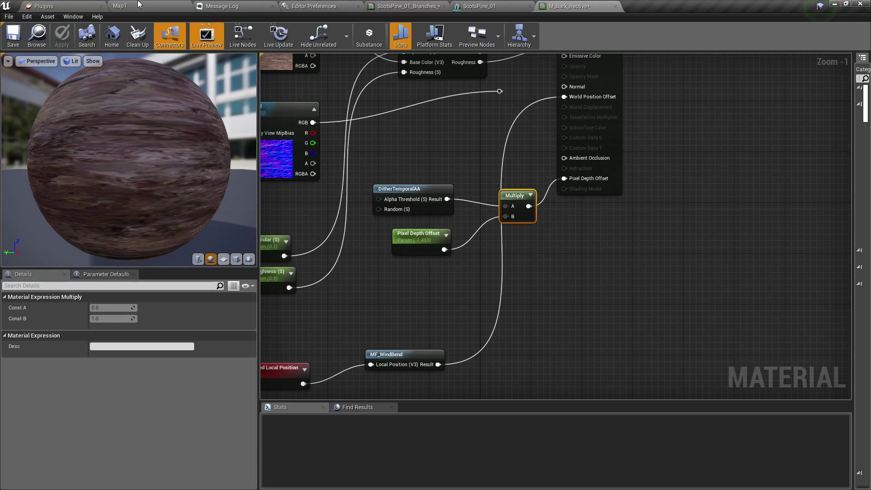
Inspect the pine trunk base in the Map1 level to judge the dithered depth offset
left_click(139, 5)
key("w")
right_click_drag(437, 147, 507, 120)
right_click_drag(507, 214, 508, 213)
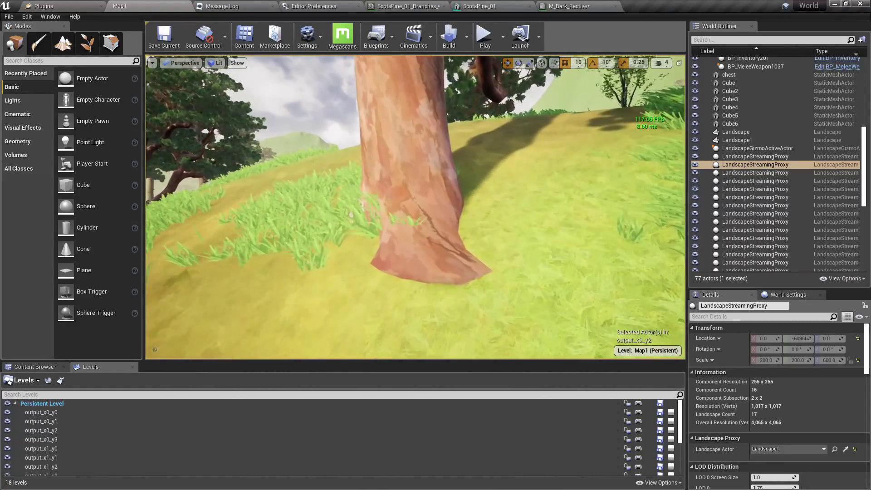
Undock the M_Bark_Rective editor into a floating window over the Map1 level and select the Pixel Depth Offset parameter node
left_click_drag(571, 6, 869, 227)
left_click(119, 6)
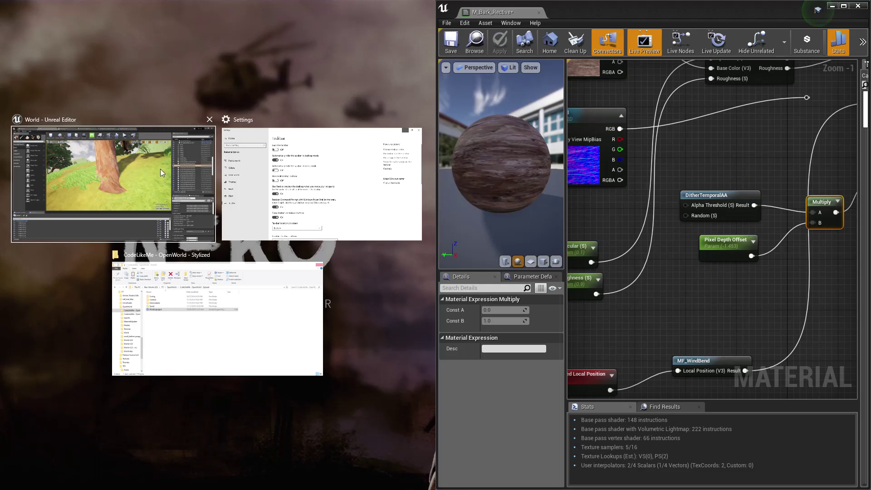
left_click_drag(582, 20, 655, 238)
scroll(753, 351, "down", 4)
right_click_drag(759, 353, 689, 360)
scroll(690, 360, "up", 3)
left_click(660, 337)
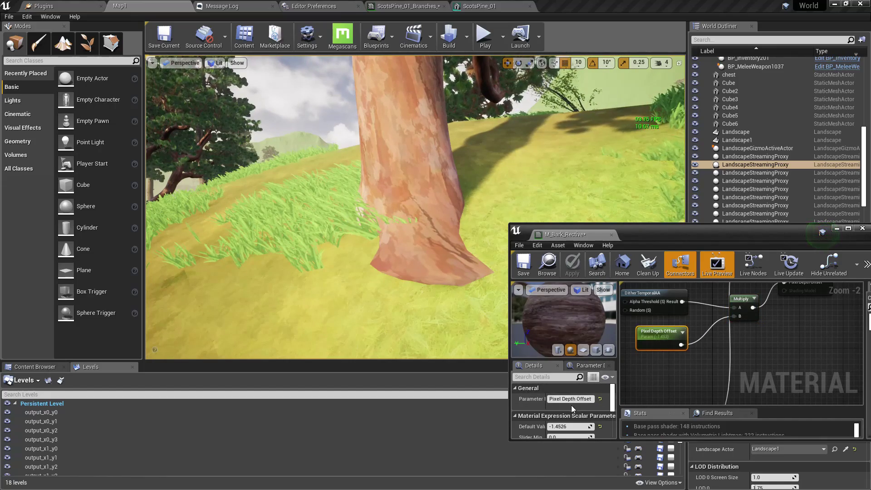
Try a default value of about 5.31 for the Pixel Depth Offset parameter and check it at the trunk base
mouse_move(404, 304)
right_mouse_down()
mouse_move(444, 306)
mouse_move(379, 300)
mouse_move(404, 302)
right_mouse_up()
scroll(405, 304, "up", 3)
scroll(404, 303, "down", 3)
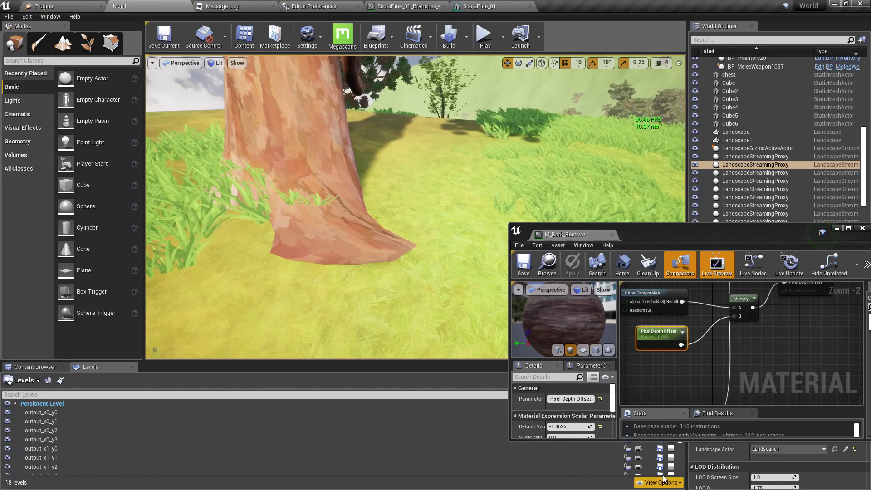
mouse_move(567, 427)
left_mouse_down()
mouse_move(604, 426)
mouse_move(581, 427)
left_mouse_up()
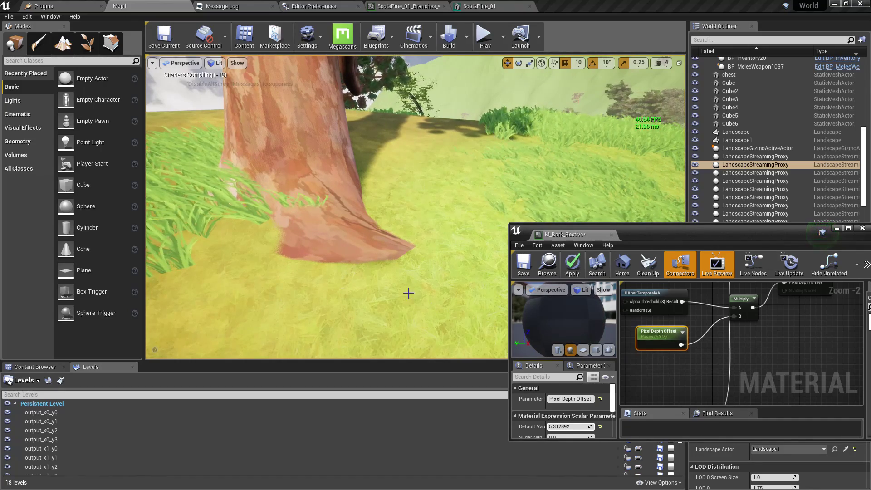
mouse_move(367, 278)
right_mouse_down()
mouse_move(304, 263)
mouse_move(379, 276)
mouse_move(361, 272)
right_mouse_up()
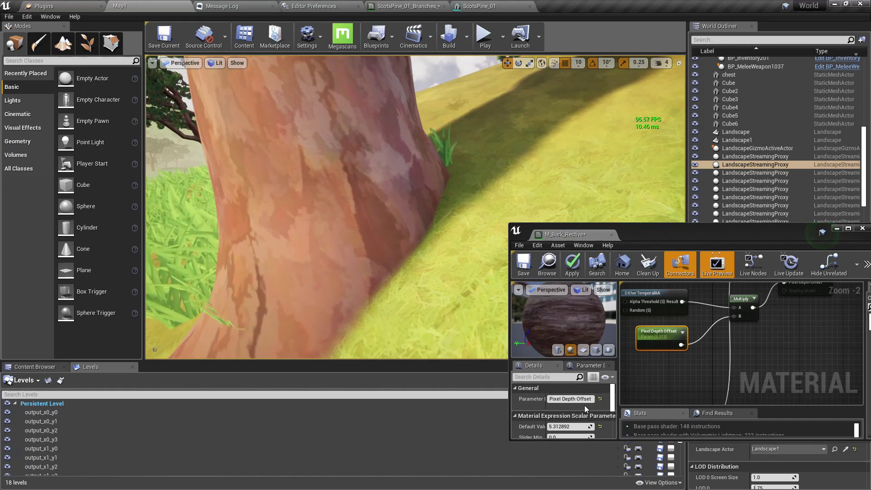
Set the Pixel Depth Offset parameter's default value to about 13.07 and check the trunk blend up close in full screen
mouse_move(568, 426)
left_mouse_down()
mouse_move(585, 427)
mouse_move(566, 427)
left_mouse_up()
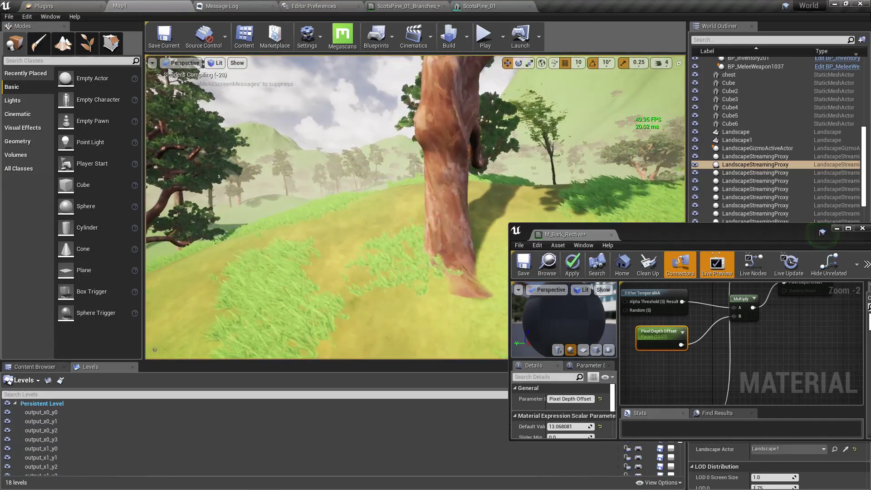
key("w")
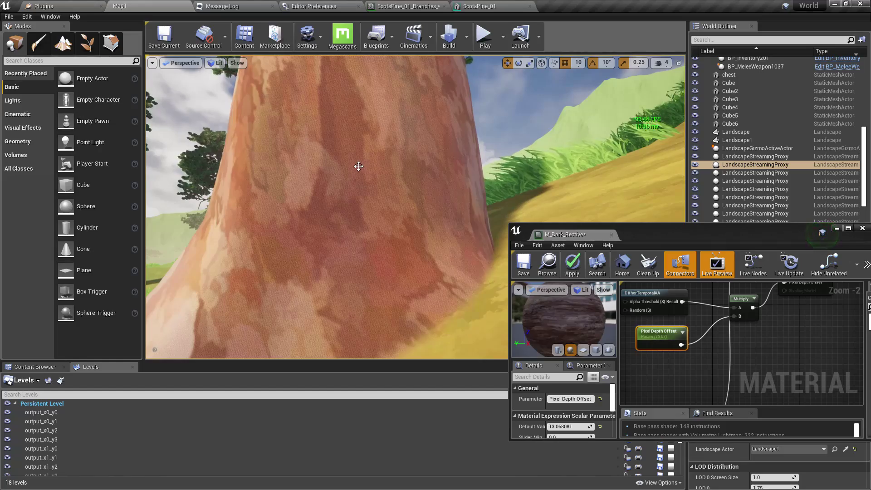
key("F11")
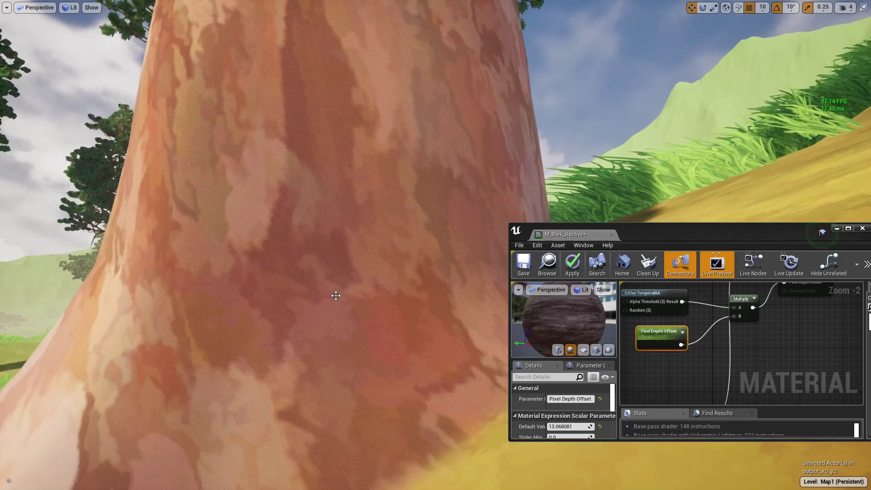
right_click_drag(384, 216, 411, 260)
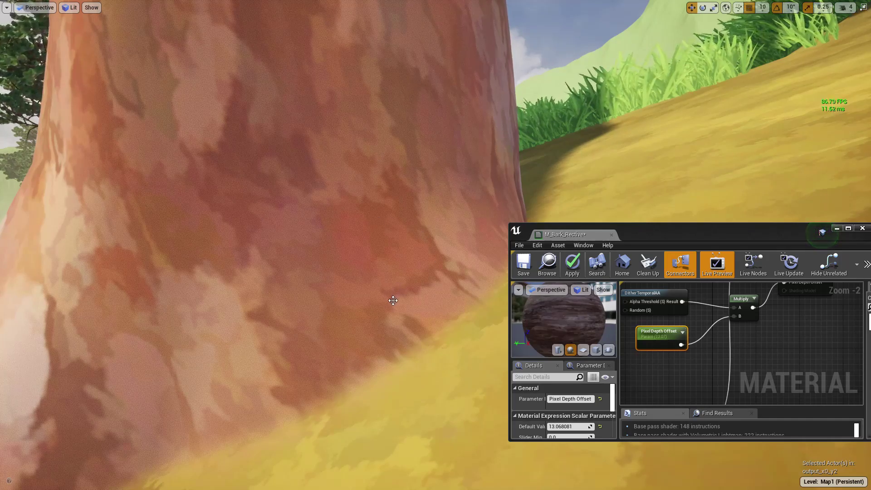
right_click_drag(393, 300, 436, 322)
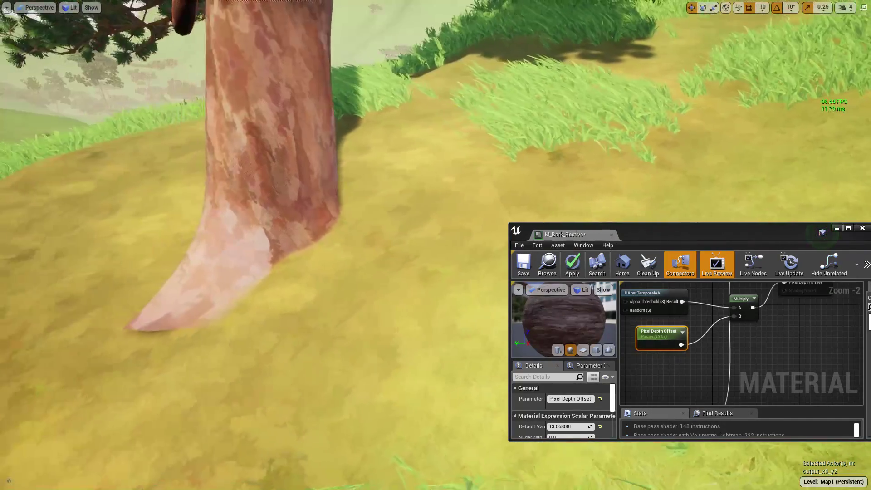
Inspect the trunk bases in the level from several angles and distances to judge how they blend into the ground
scroll(333, 284, "up", 6)
scroll(334, 283, "down", 6)
scroll(334, 283, "up", 4)
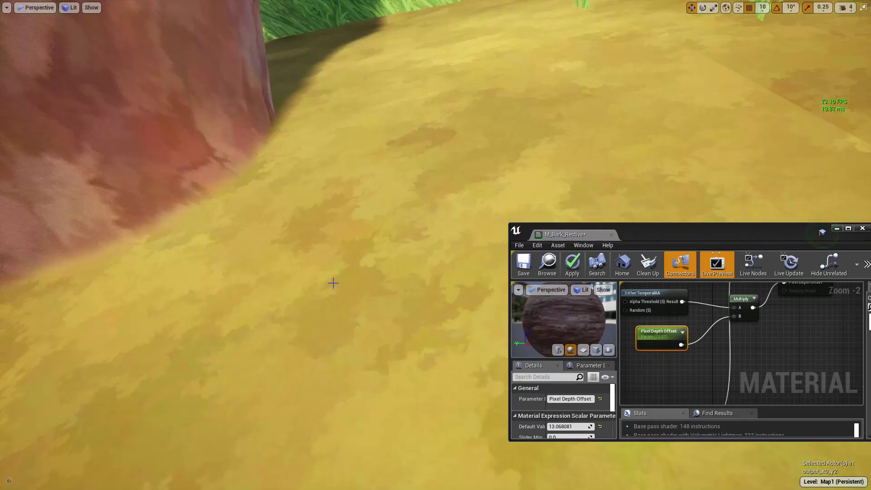
key("s")
right_click_drag(231, 192, 182, 186)
key("s")
key("a")
key("w")
key("w")
key("a")
right_click_drag(261, 190, 348, 187)
right_click_drag(249, 218, 253, 227)
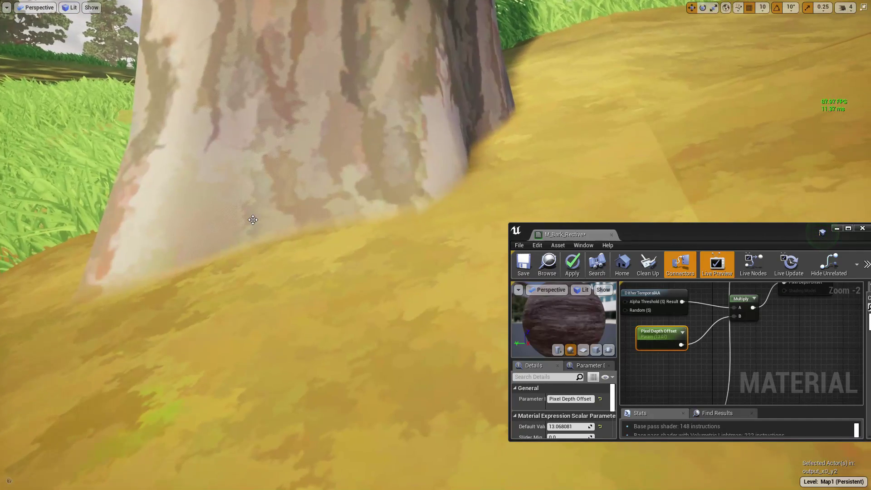
key("F11")
key("F11")
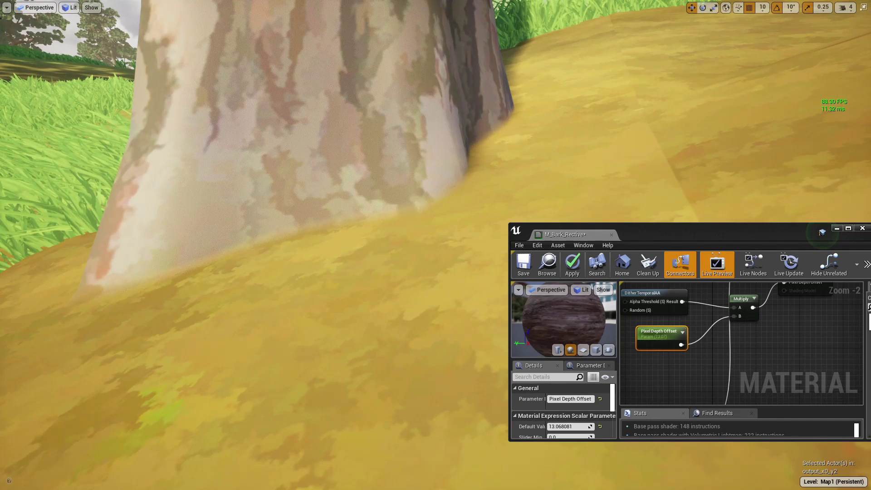
key("F11")
right_click_drag(337, 249, 322, 247)
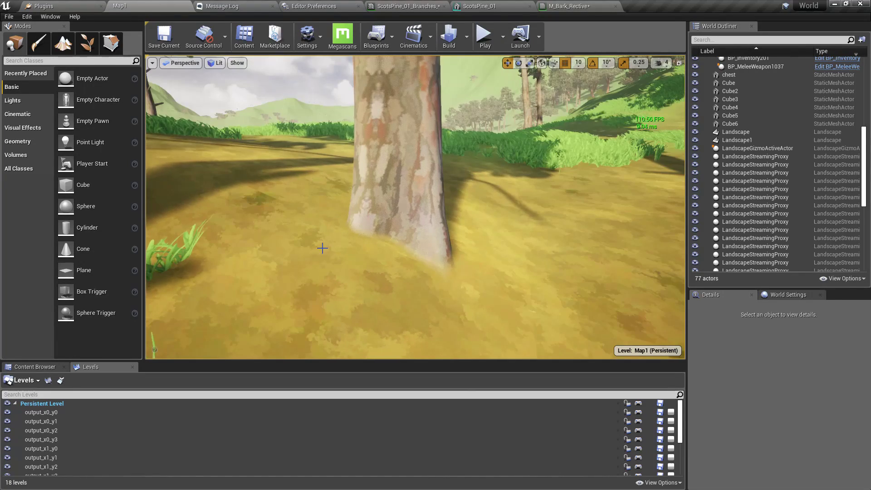
Review the DitherTemporalAA, Pixel Depth Offset and Multiply nodes in M_Bark_Rective, marking them together and clearing the selection
left_click(591, 6)
right_click_drag(563, 277, 481, 287)
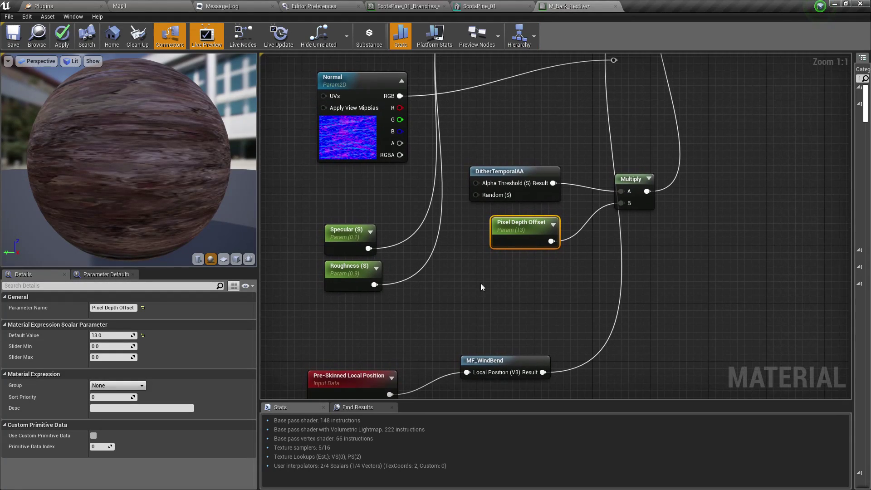
scroll(584, 278, "down", 2)
scroll(576, 262, "up", 2)
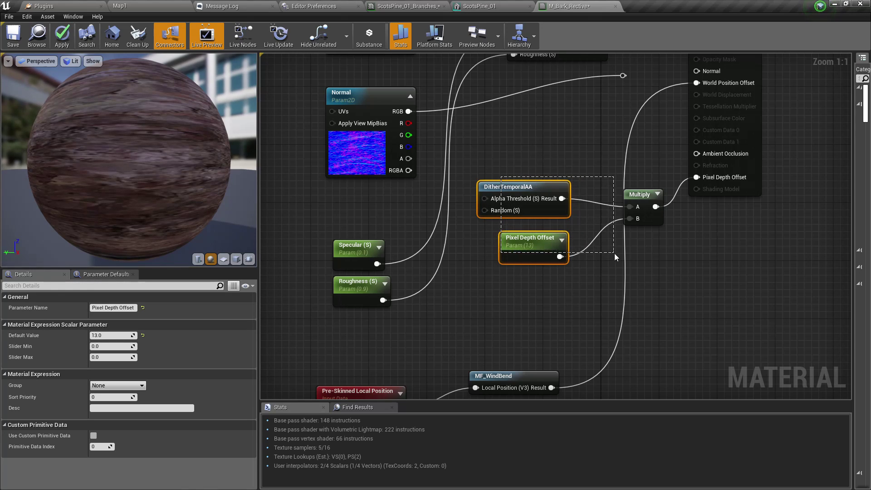
left_click_drag(614, 253, 635, 255)
left_click(458, 232)
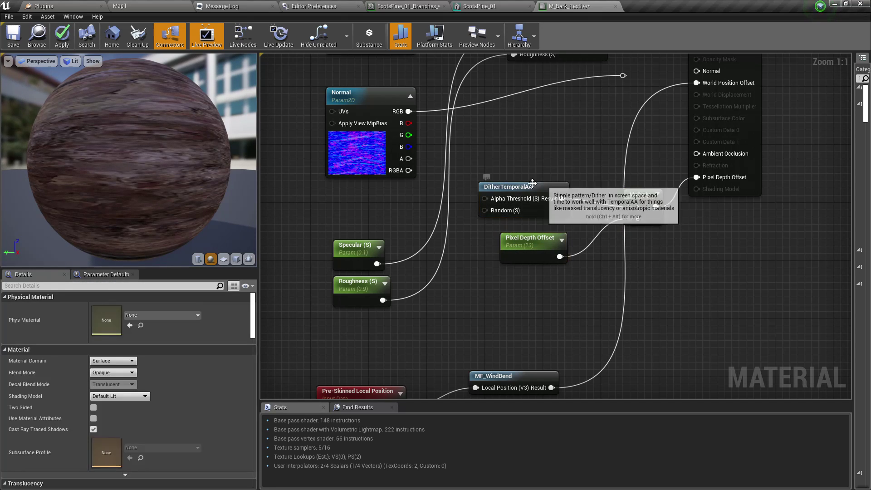
Shift the DitherTemporalAA node aside, promote its Random input to a Random (S) parameter placed beside it, and apply the material
left_click_drag(533, 183, 551, 184)
right_click(510, 211)
left_click(523, 218)
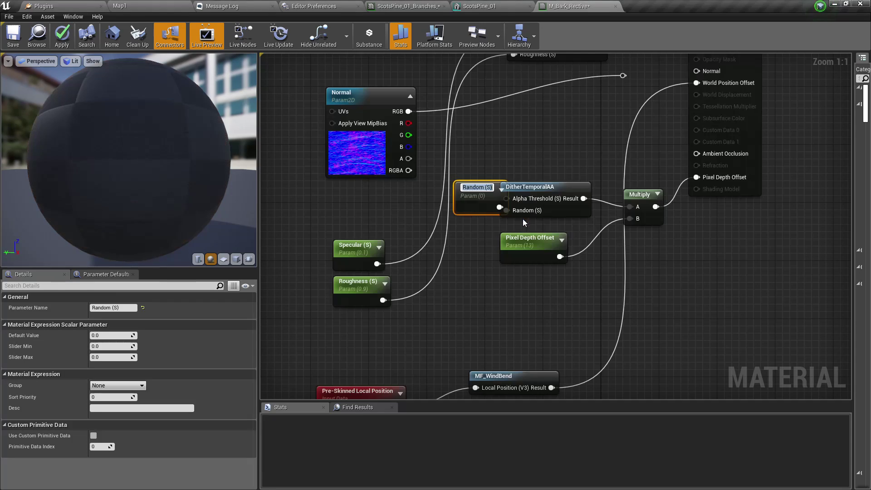
left_click_drag(478, 205, 463, 208)
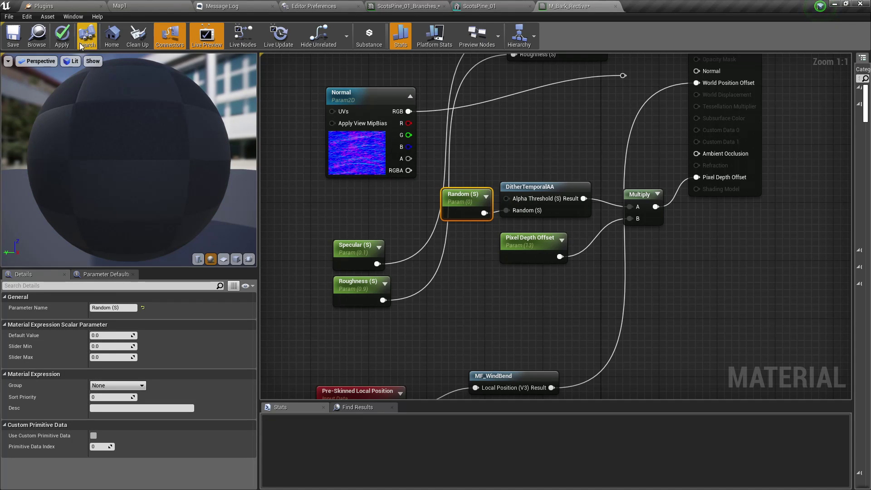
left_click(62, 36)
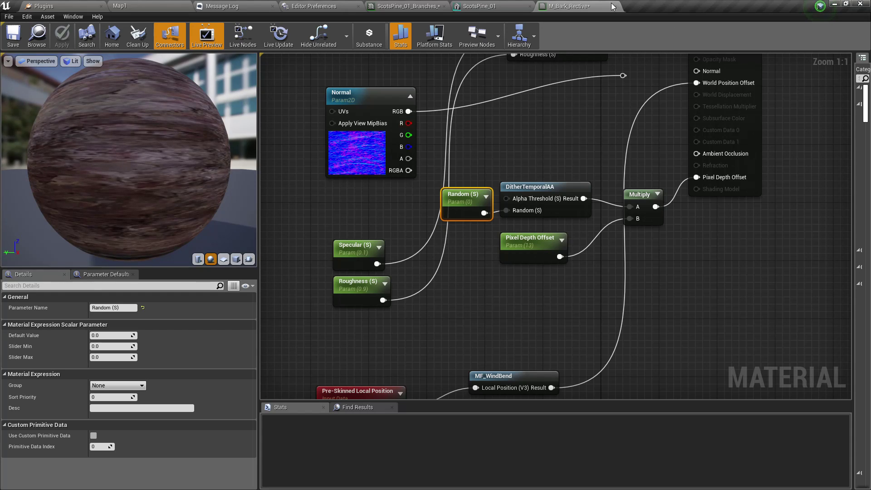
Detach the M_Bark_Rective editor, close the ScotsPine_01 mesh editor and place the material window beside the trunk in the Map1 level
left_click_drag(594, 2, 0, 275)
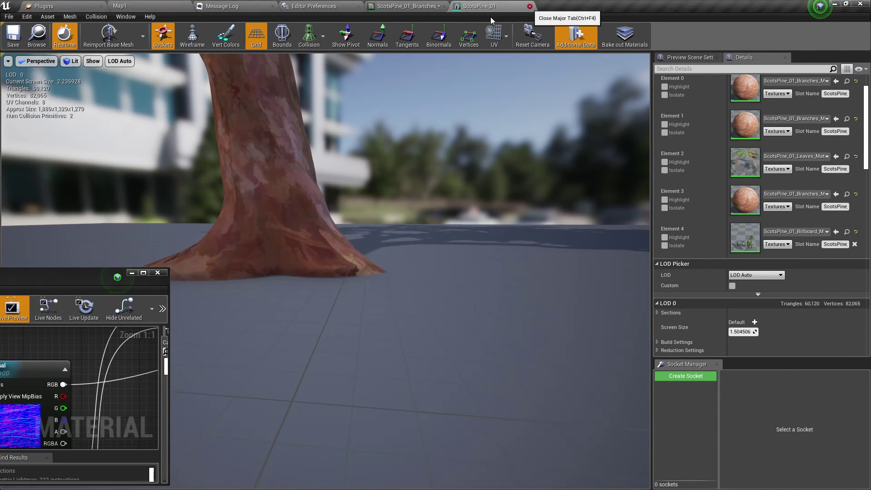
left_click(530, 6)
left_click(119, 6)
left_click_drag(39, 271, 758, 204)
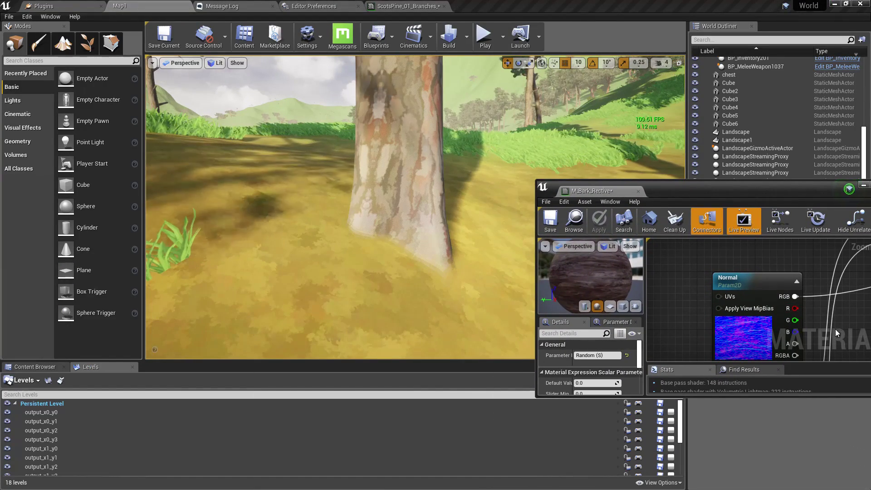
Try a default value of 1 for the Random (S) parameter and check the trunk base up close
right_click_drag(835, 328, 738, 265)
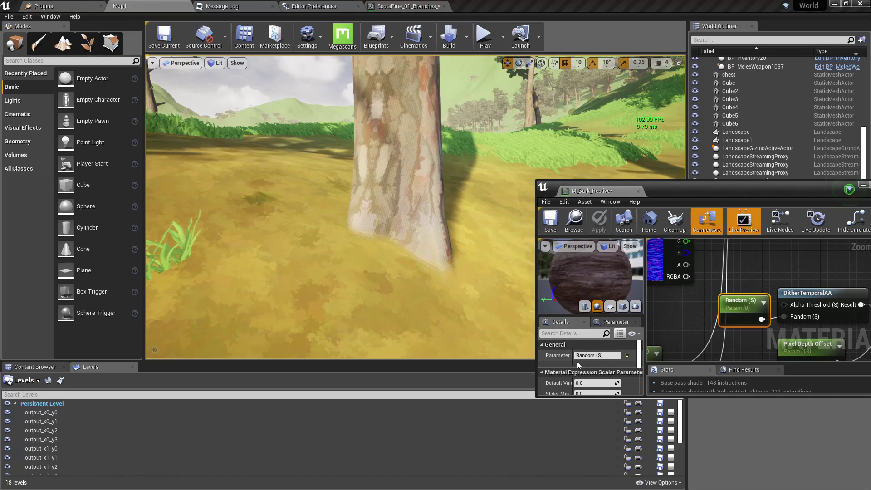
scroll(585, 358, "down", 2)
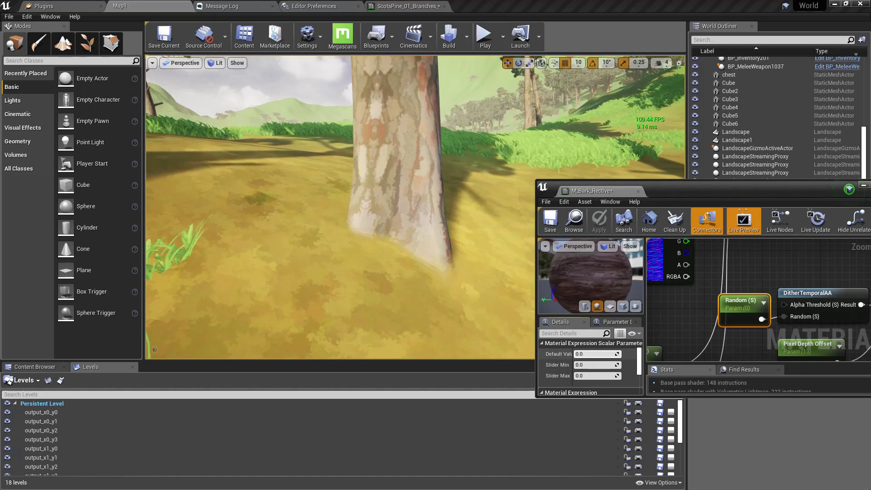
left_click_drag(594, 354, 575, 354)
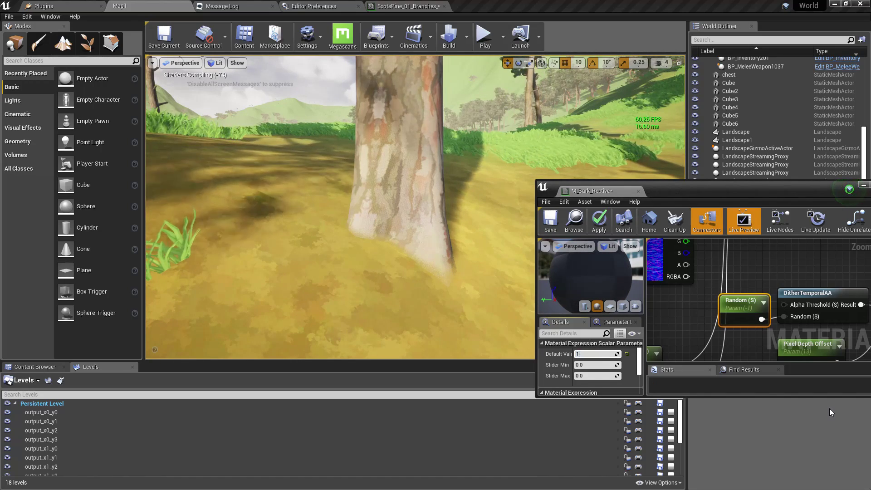
scroll(445, 251, "up", 4)
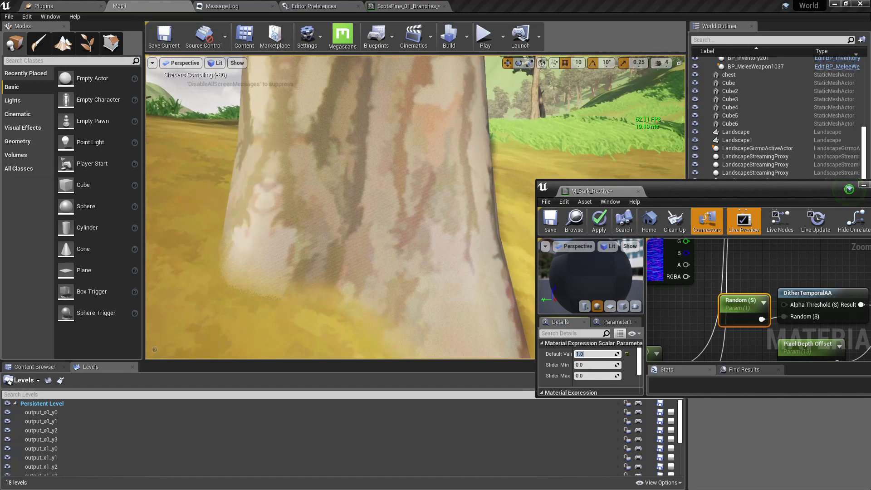
right_click_drag(446, 251, 475, 281)
right_click_drag(327, 235, 328, 235)
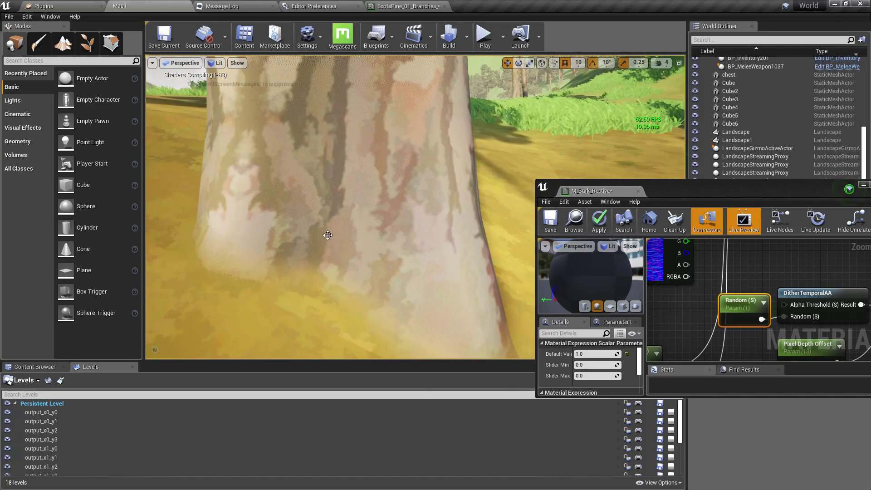
Try a default value of about 3.92 for the Random (S) parameter and view the trunk base from different angles
mouse_move(593, 353)
left_mouse_down()
mouse_move(626, 353)
mouse_move(608, 353)
left_mouse_up()
right_click_drag(371, 265, 361, 177)
right_click_drag(370, 207, 370, 254)
Try a default value of 5 for the Random (S) parameter and examine the trunk edge in the level
left_click(587, 354)
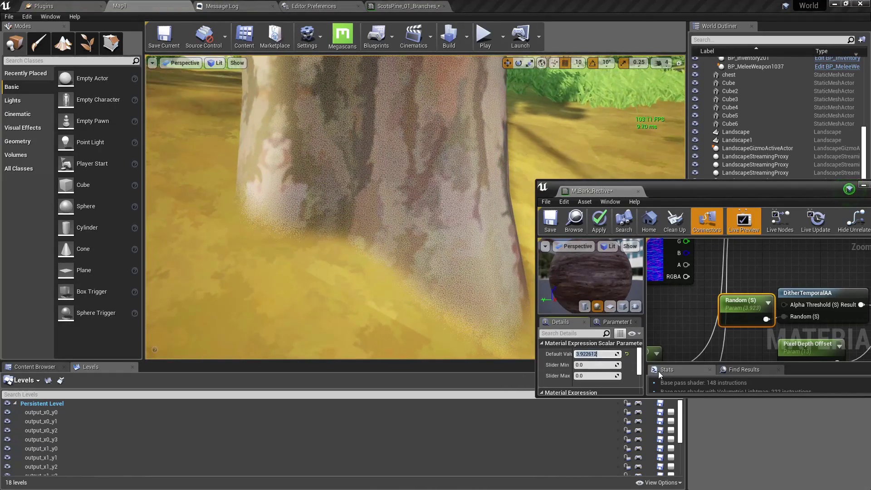
type("5")
key("Return")
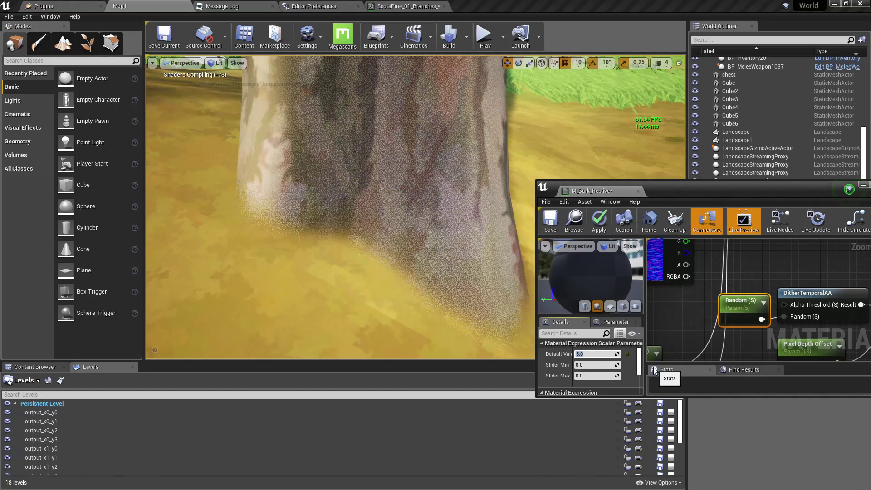
right_click_drag(270, 189, 313, 190)
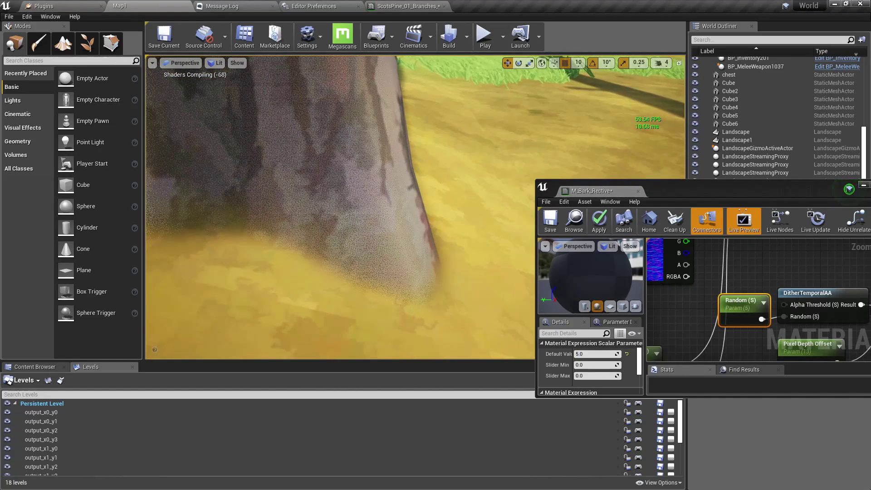
Try a default value of about 3.06 for the Pixel Depth Offset parameter and examine the trunk base around its edge
right_click_drag(739, 306, 704, 260)
left_click(789, 313)
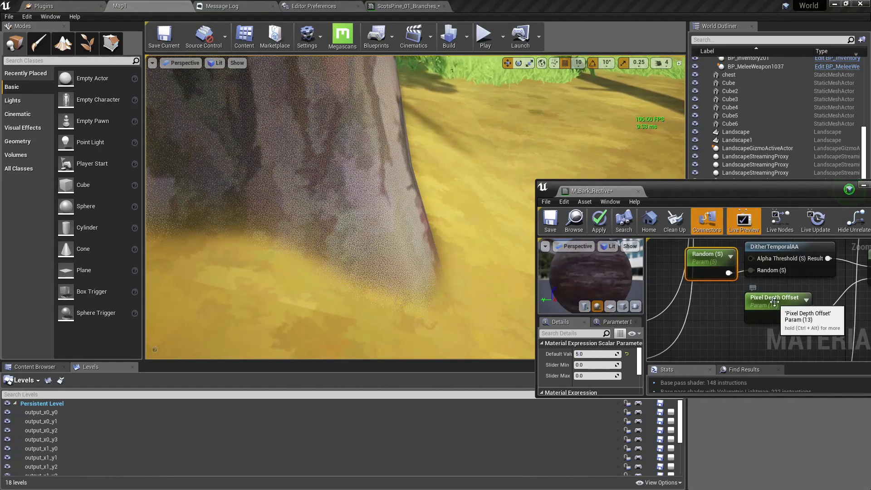
left_click_drag(597, 354, 568, 354)
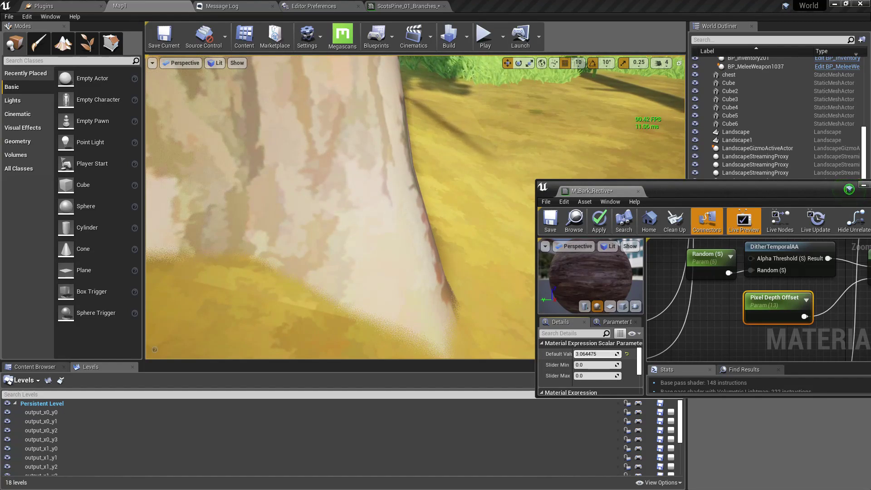
right_click_drag(340, 207, 431, 240)
right_click_drag(415, 275, 374, 270)
right_click_drag(257, 229, 291, 247)
right_click_drag(374, 269, 370, 266)
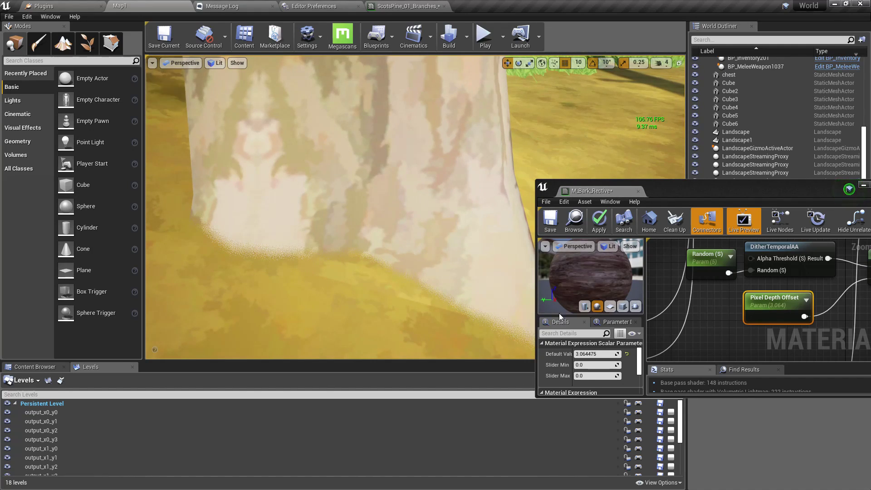
Try default values of about -0.07 and 1.80 for the Random (S) parameter, checking the trunk base near and far
left_click(707, 272)
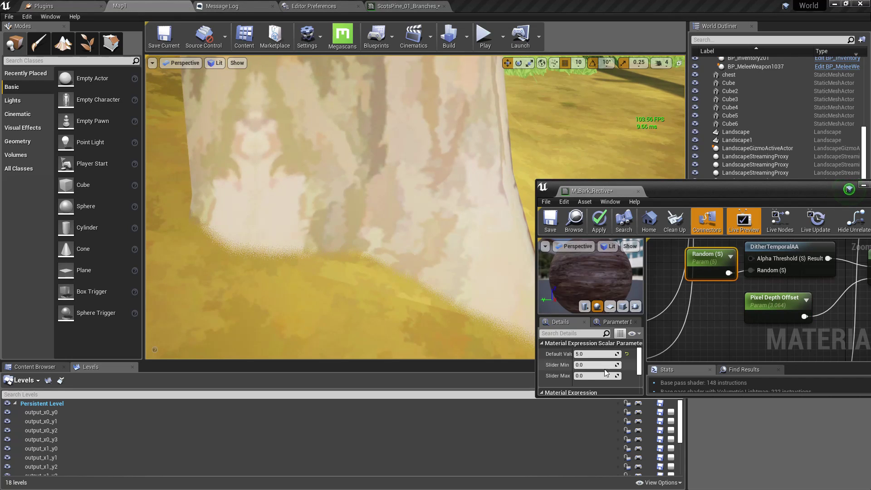
mouse_move(595, 354)
left_mouse_down()
mouse_move(581, 354)
mouse_move(594, 353)
left_mouse_up()
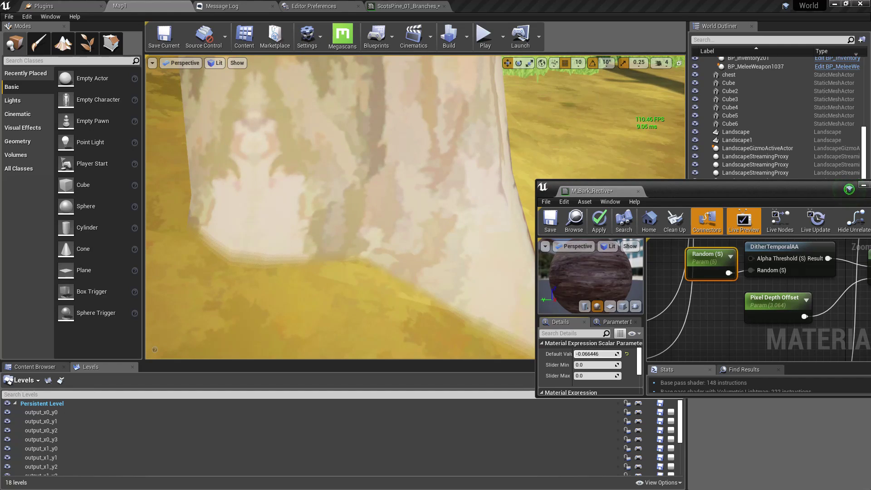
left_click_drag(594, 354, 595, 354)
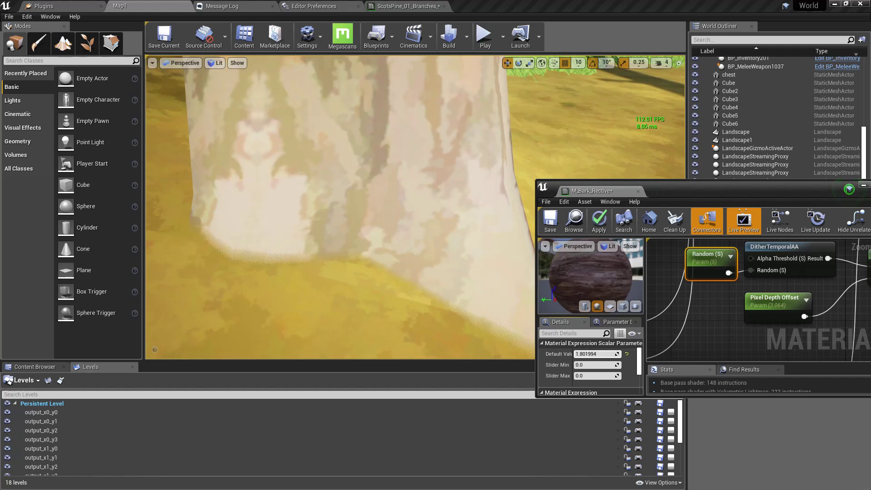
scroll(387, 290, "down", 3)
scroll(400, 283, "up", 2)
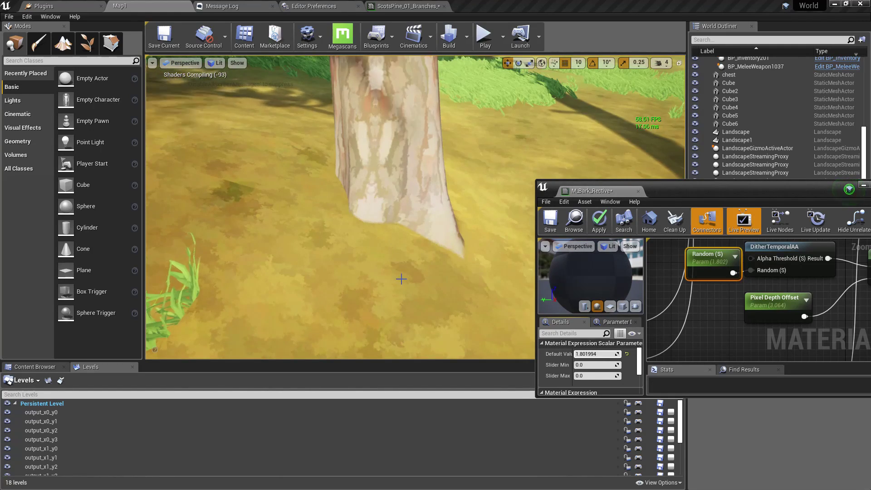
scroll(401, 278, "up", 3)
scroll(402, 278, "down", 3)
scroll(403, 272, "up", 4)
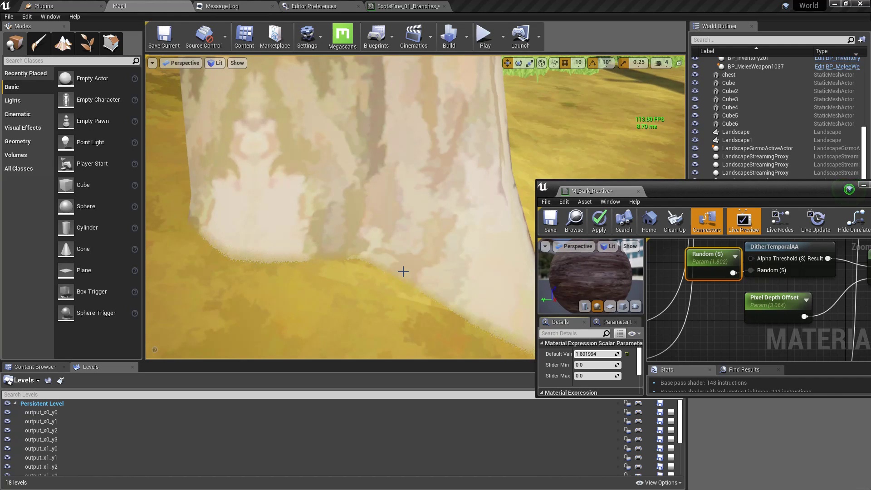
Look through the Random (S) parameter's properties and try a default value of about 3.90
left_click(634, 344)
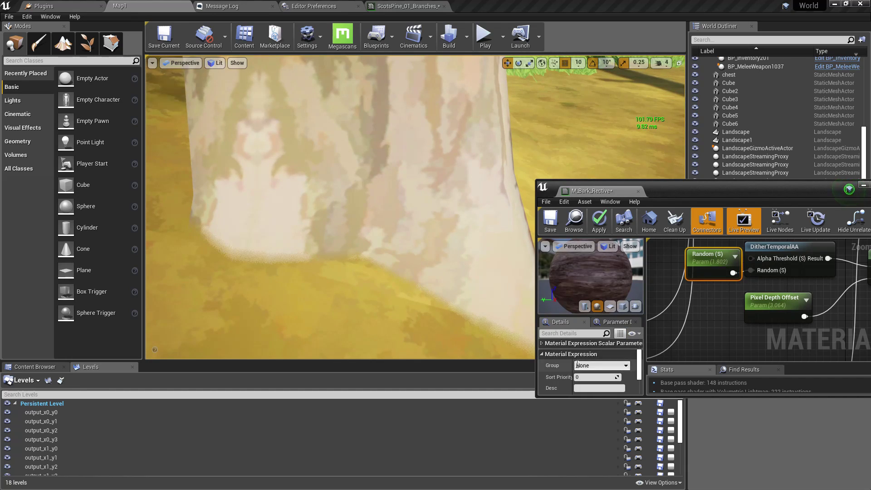
scroll(585, 363, "down", 1)
scroll(583, 363, "up", 3)
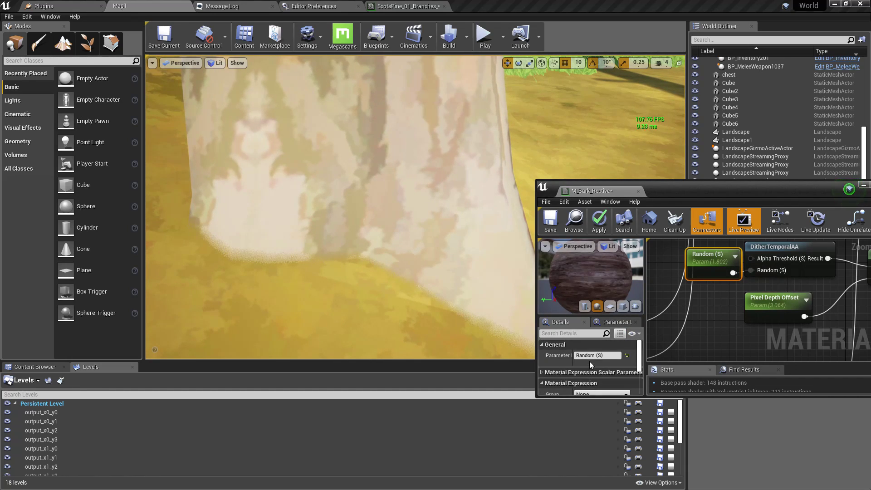
left_click(542, 372)
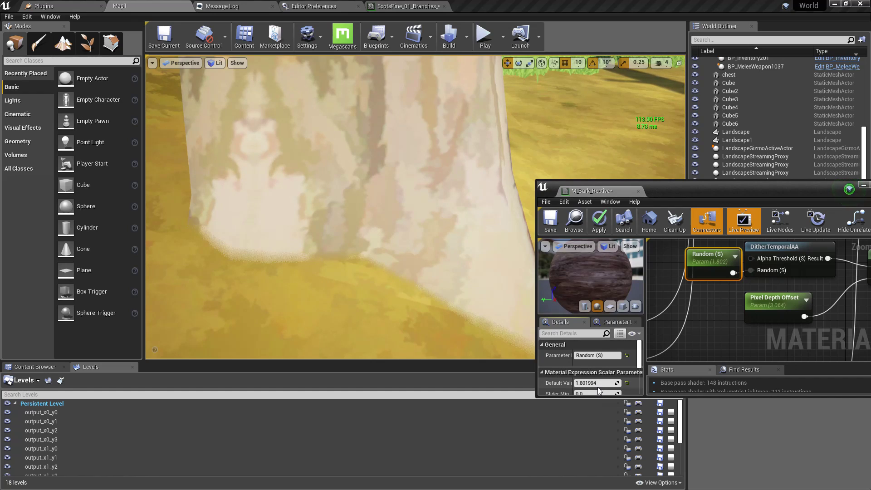
left_click_drag(595, 383, 753, 422)
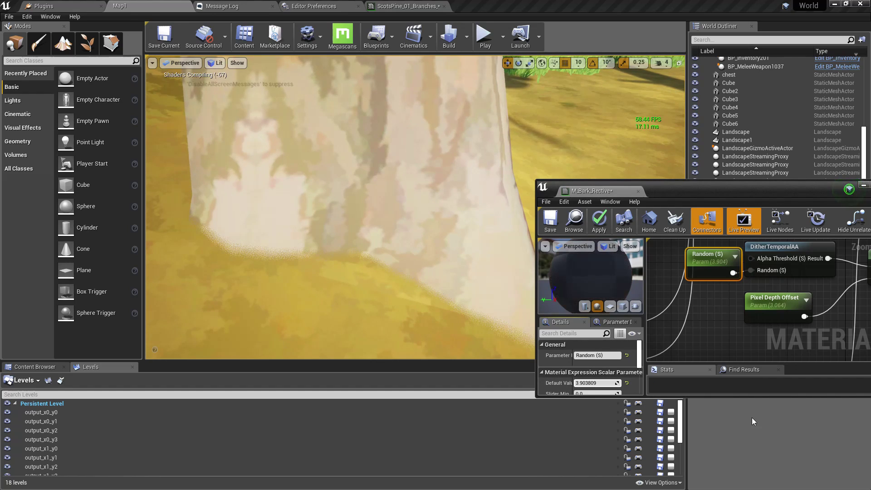
Set the Pixel Depth Offset parameter's default value to about 10.46
left_click(775, 301)
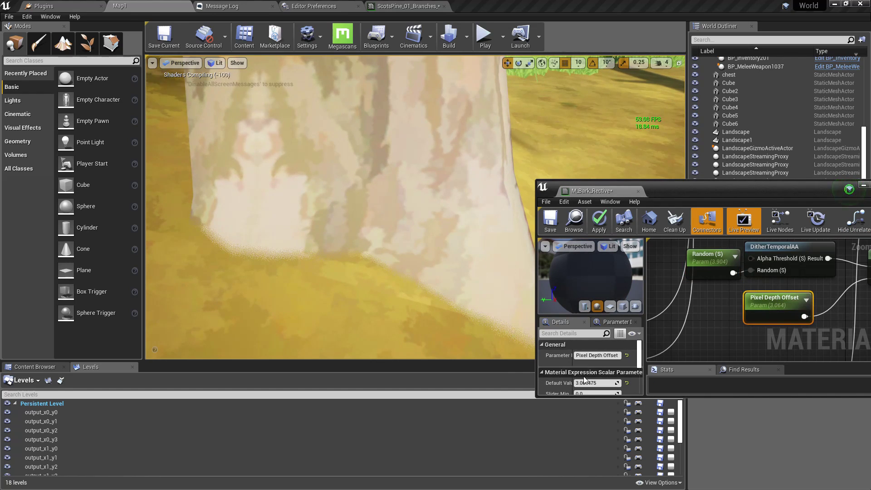
left_click_drag(587, 383, 676, 383)
left_click_drag(596, 382, 644, 383)
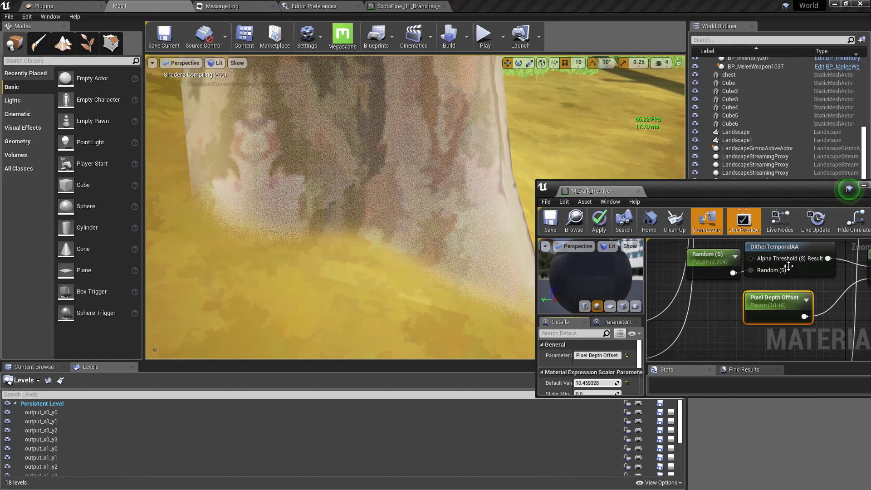
Set the Random (S) parameter's default value to 1
left_click(710, 255)
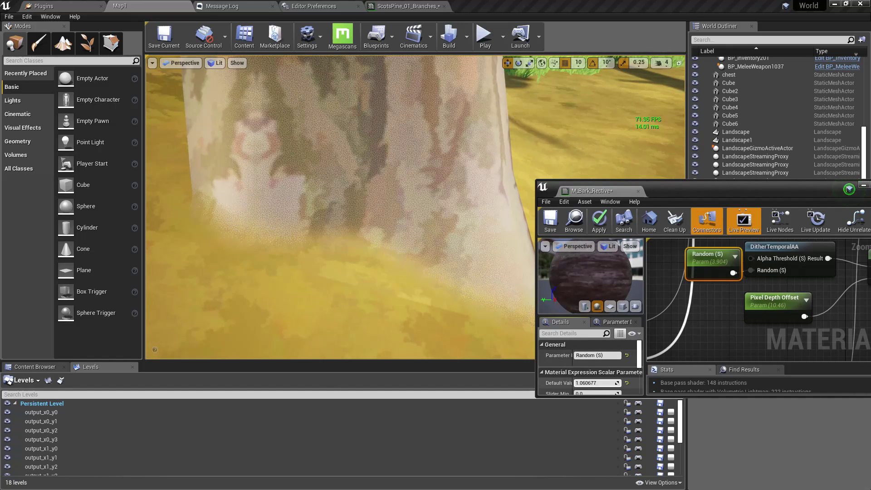
mouse_move(596, 383)
left_mouse_down()
mouse_move(583, 382)
mouse_move(593, 385)
left_mouse_up()
type("1")
key("Return")
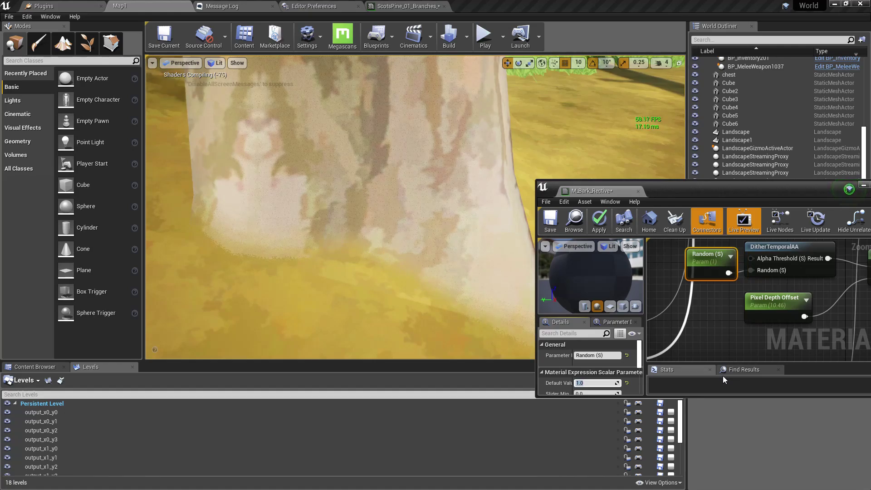
Inspect the trunk base blend from near and far in the level, including in a full-screen view
key("s")
mouse_move(362, 183)
right_mouse_down()
mouse_move(354, 170)
mouse_move(363, 173)
mouse_move(363, 156)
mouse_move(356, 184)
mouse_move(368, 186)
right_mouse_up()
key("w")
key("w")
key("s")
key("w")
key("s")
left_click_drag(367, 186, 367, 158)
right_click_drag(368, 159, 367, 164)
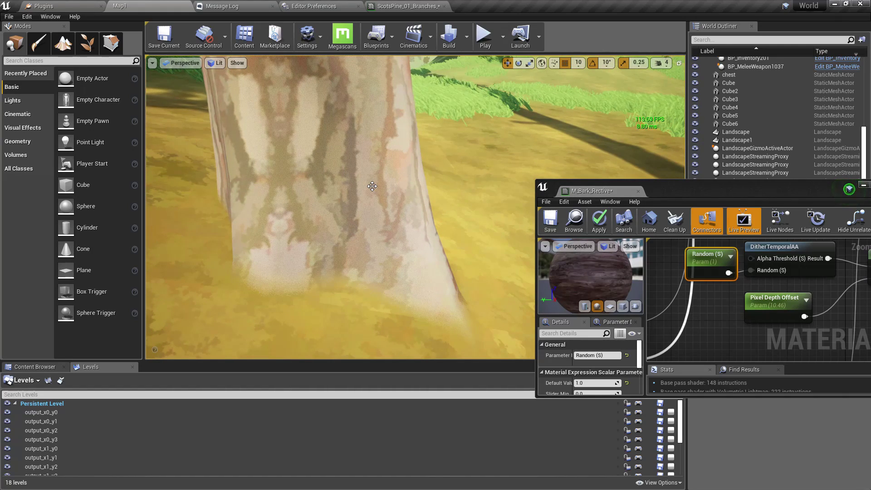
key("F11")
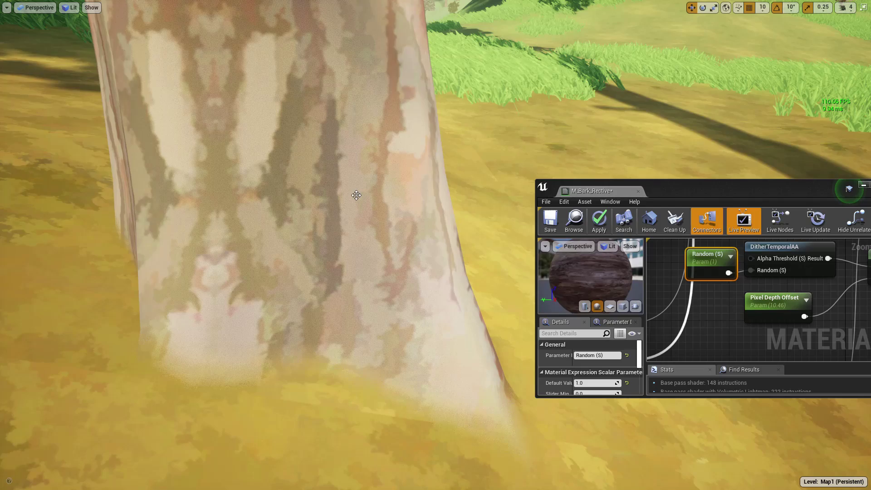
Play the level and walk the character up to the tree trunks to check how their bases blend into the ground
key("alt+p")
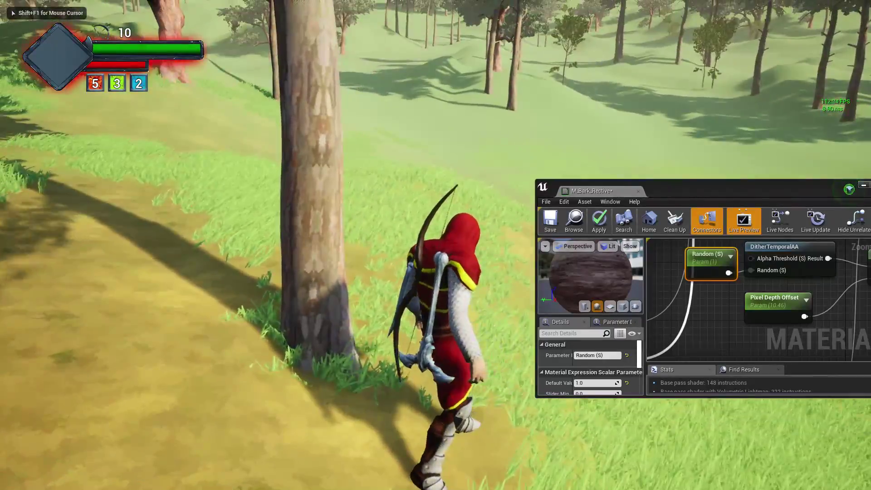
key("w")
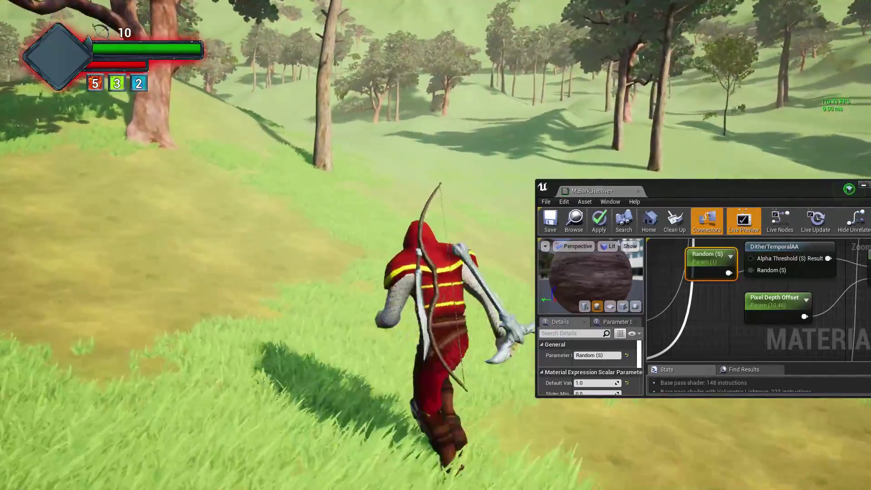
key("w")
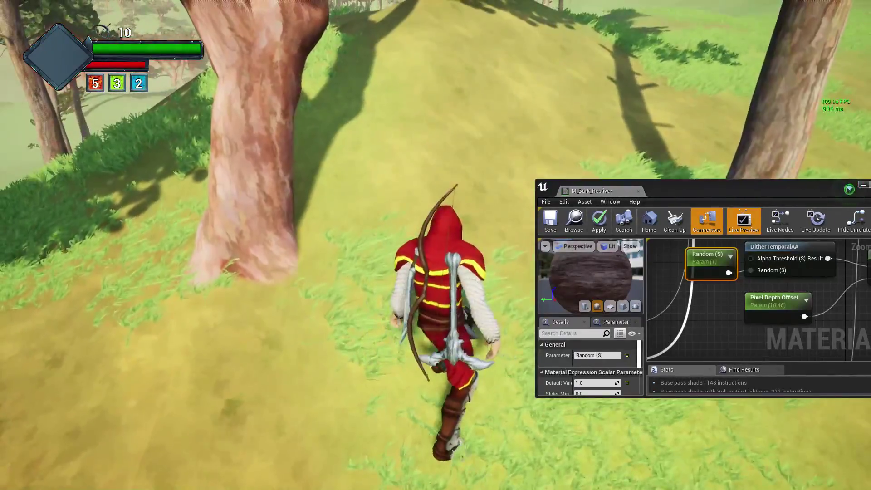
key("a")
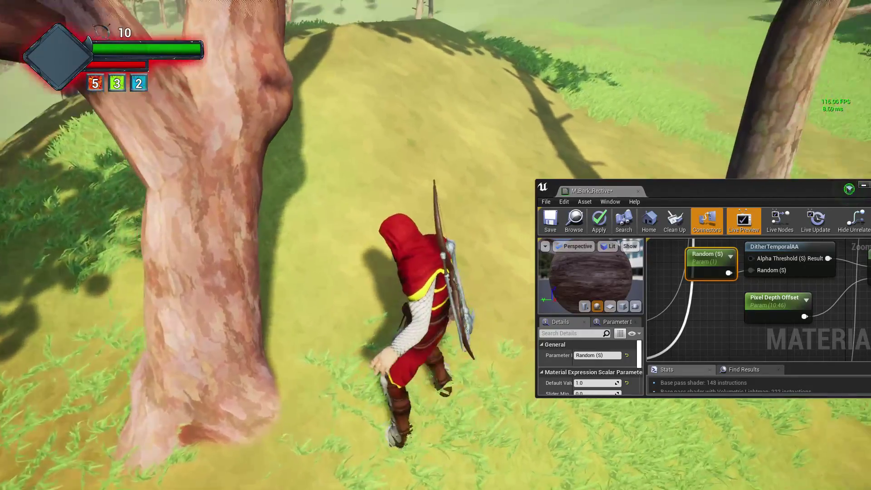
Run the character past several more tree trunks across the slope to compare how their bases meet the grass and dirt
key("a")
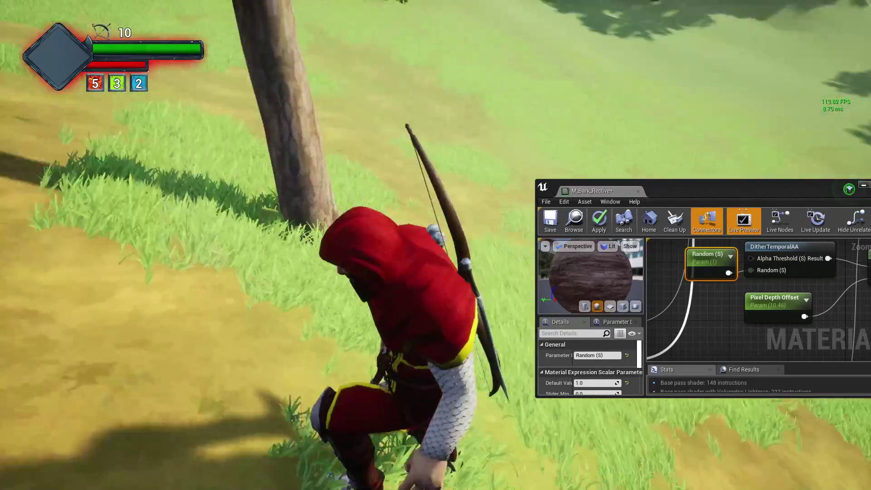
key("w")
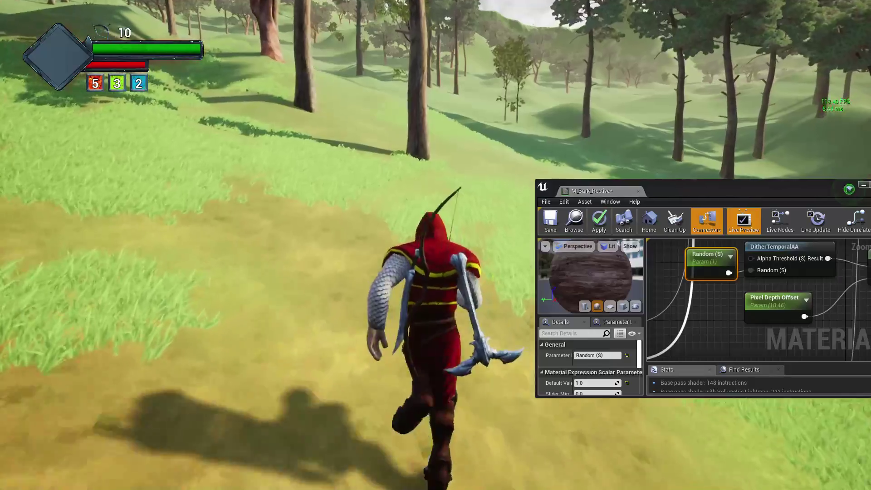
key("w")
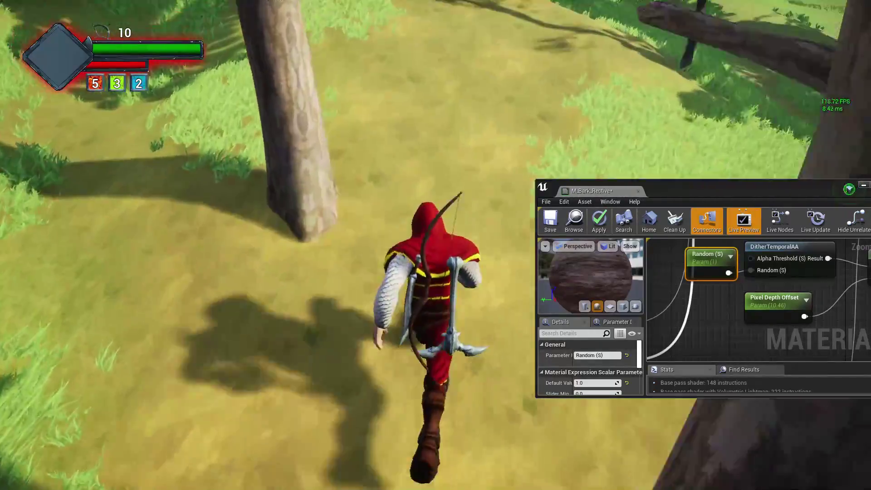
key("w")
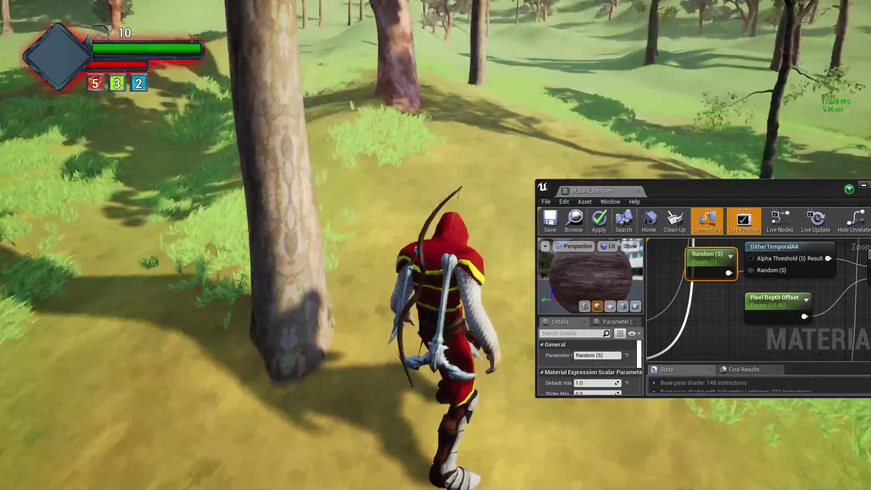
key("w")
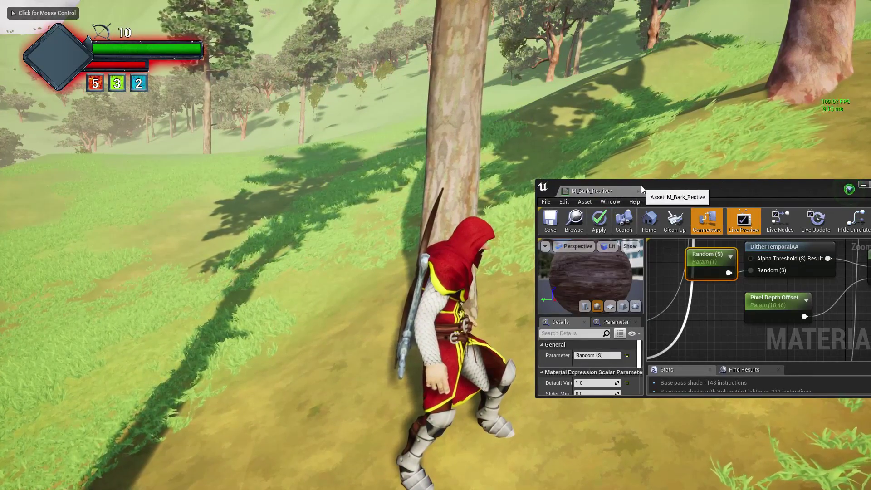
Move the M_Bark_Rective material editor off the game view, inspect more trunk bases while running through the forest, and stop playing
left_click_drag(641, 187, 0, 232)
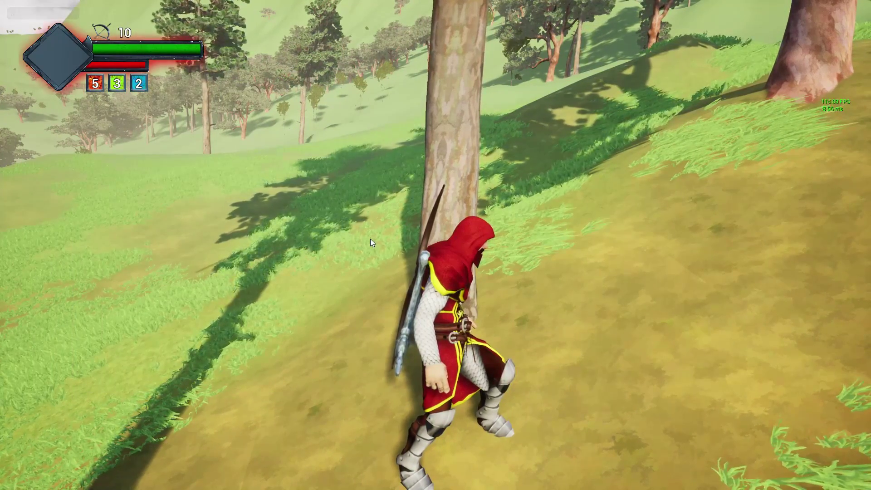
left_click(372, 243)
key("a")
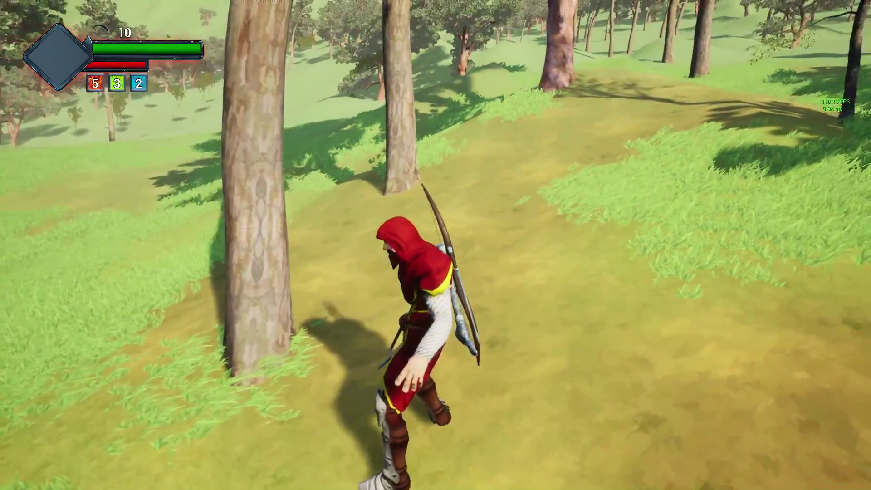
key("w")
key("w")
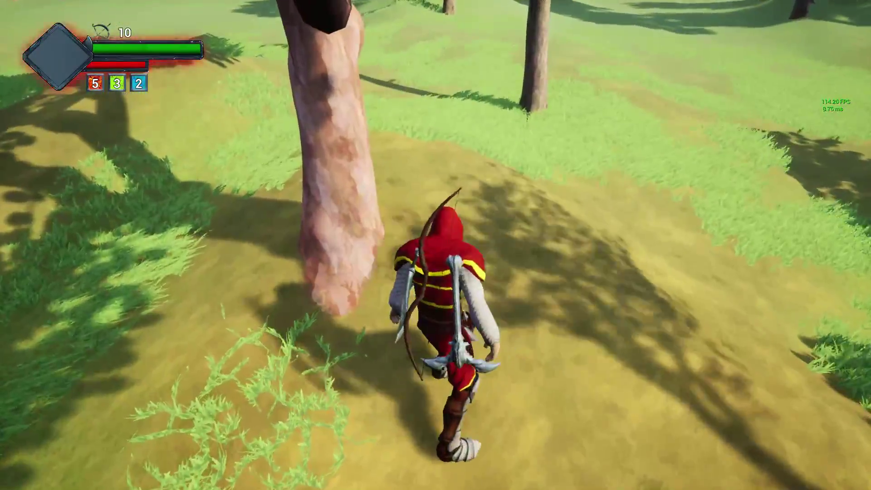
key("w")
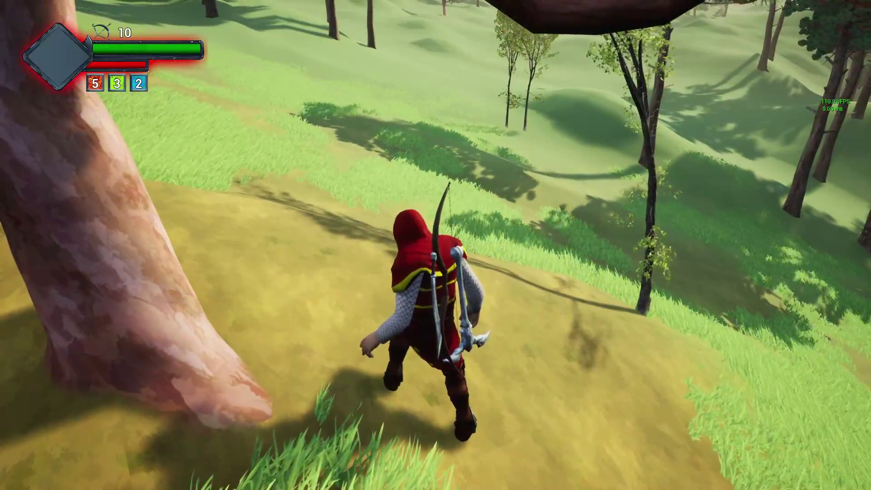
key("w")
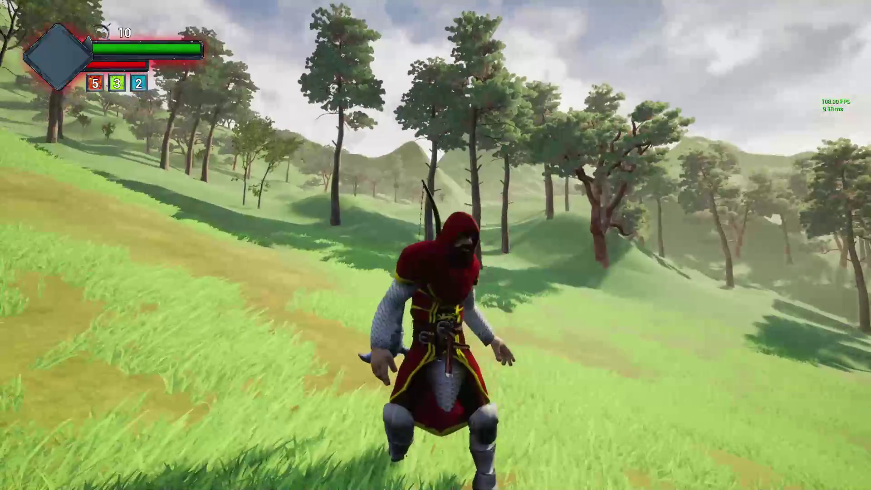
key("Escape")
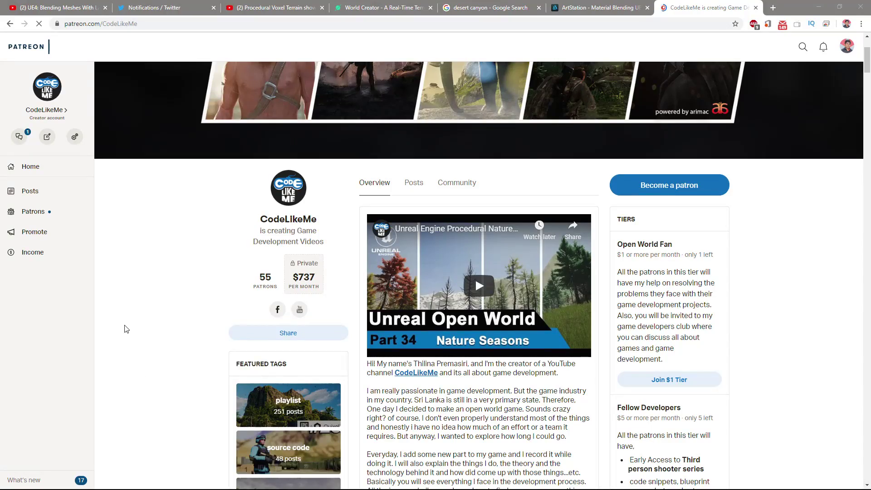
In the web browser, look through the CodeLikeMe Patreon page's overview, membership tiers and recent posts down to the stylized trees tutorials
scroll(156, 314, "down", 10)
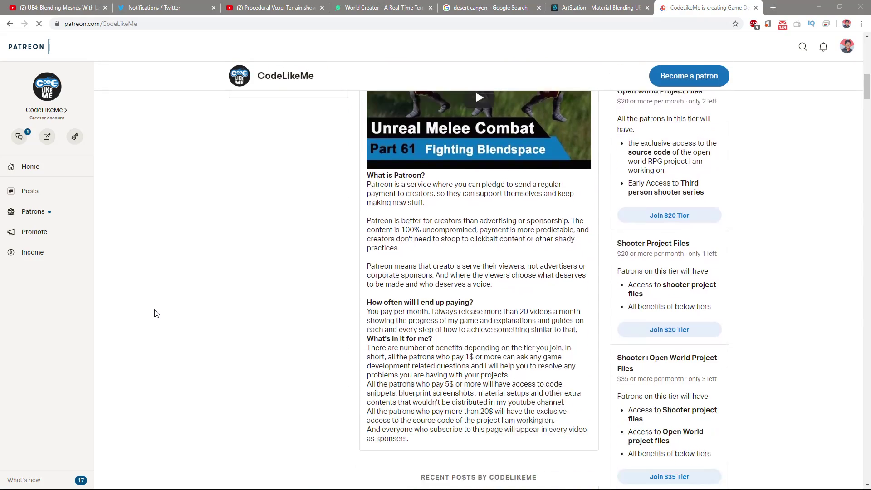
scroll(156, 314, "up", 6)
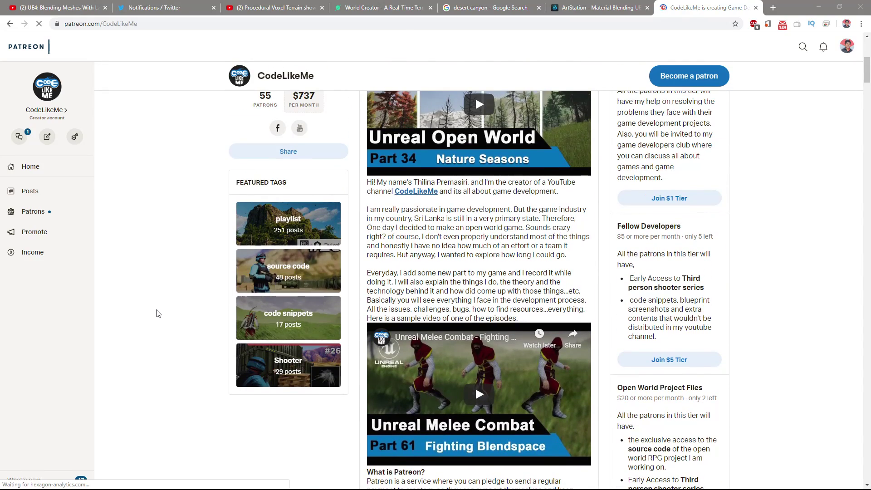
scroll(155, 314, "down", 12)
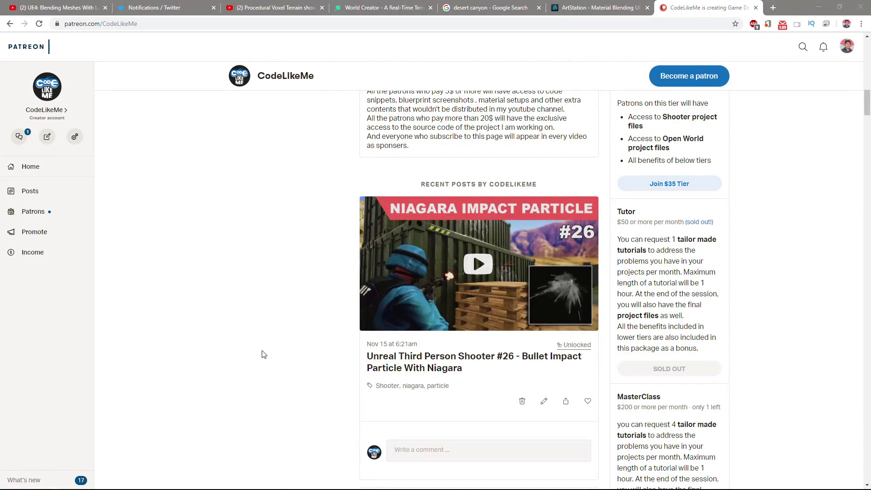
scroll(262, 353, "down", 2)
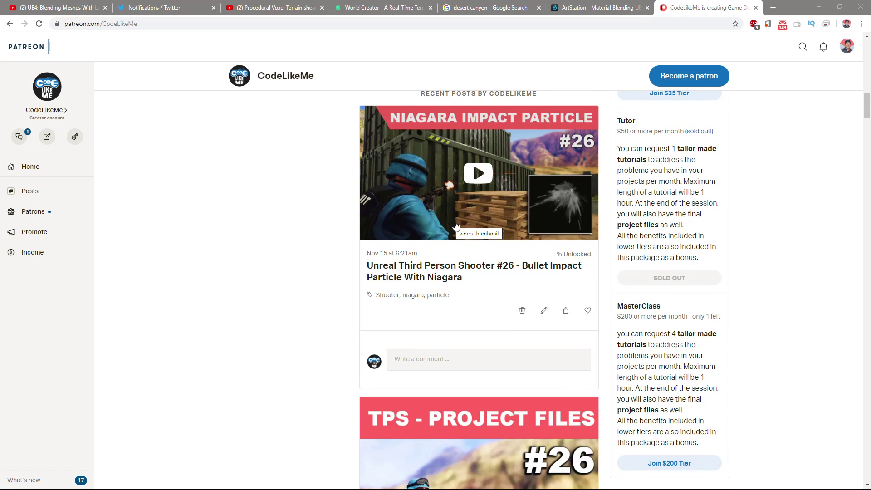
scroll(456, 226, "down", 3)
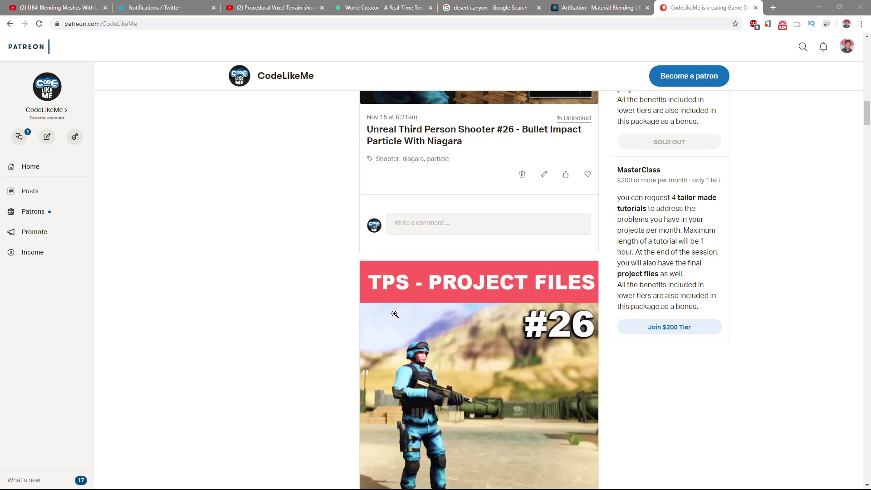
scroll(395, 314, "down", 1)
scroll(393, 314, "up", 8)
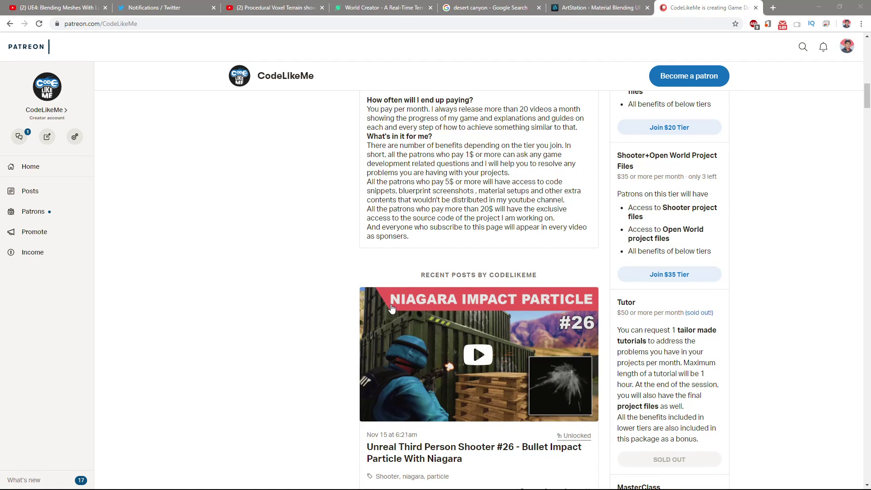
scroll(392, 309, "down", 5)
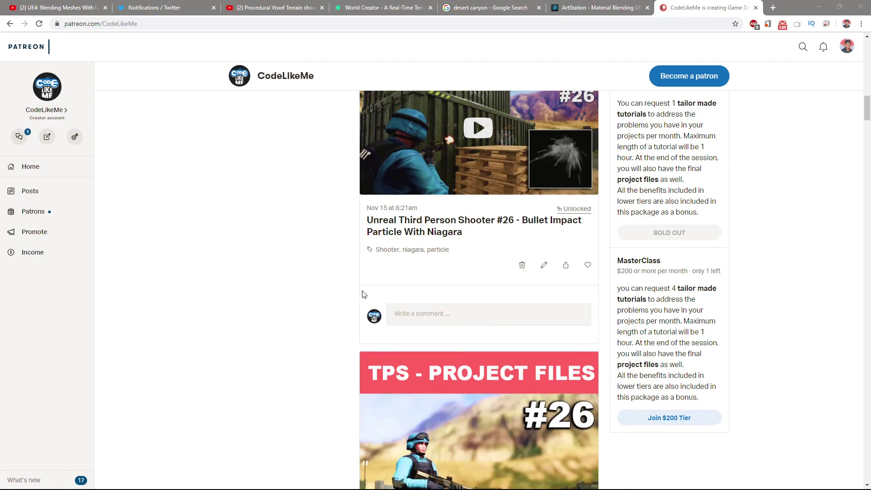
scroll(337, 290, "down", 7)
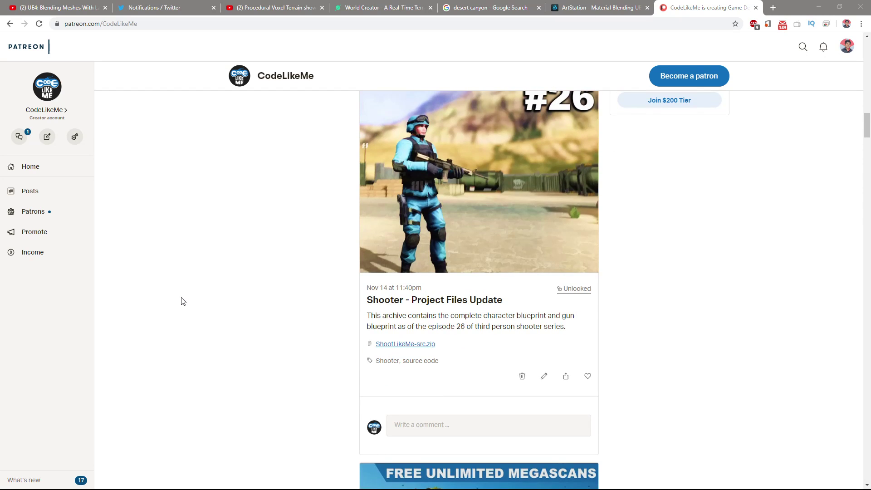
scroll(181, 303, "down", 18)
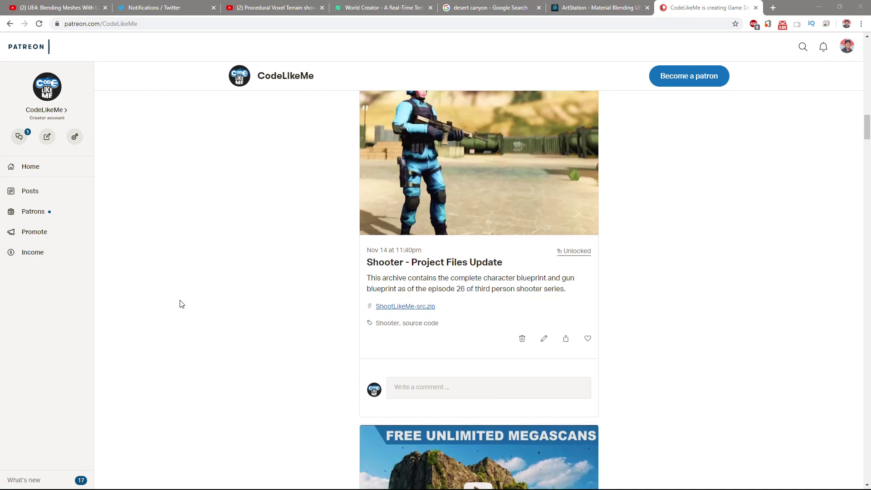
scroll(117, 314, "down", 1)
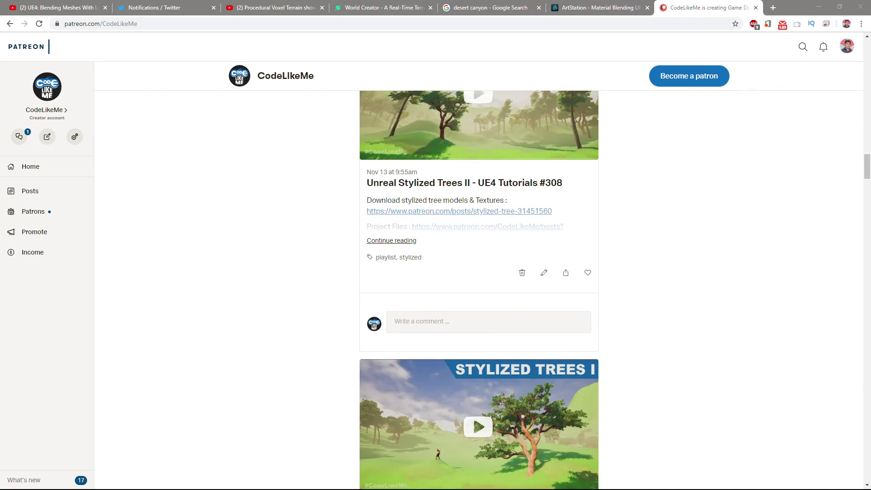